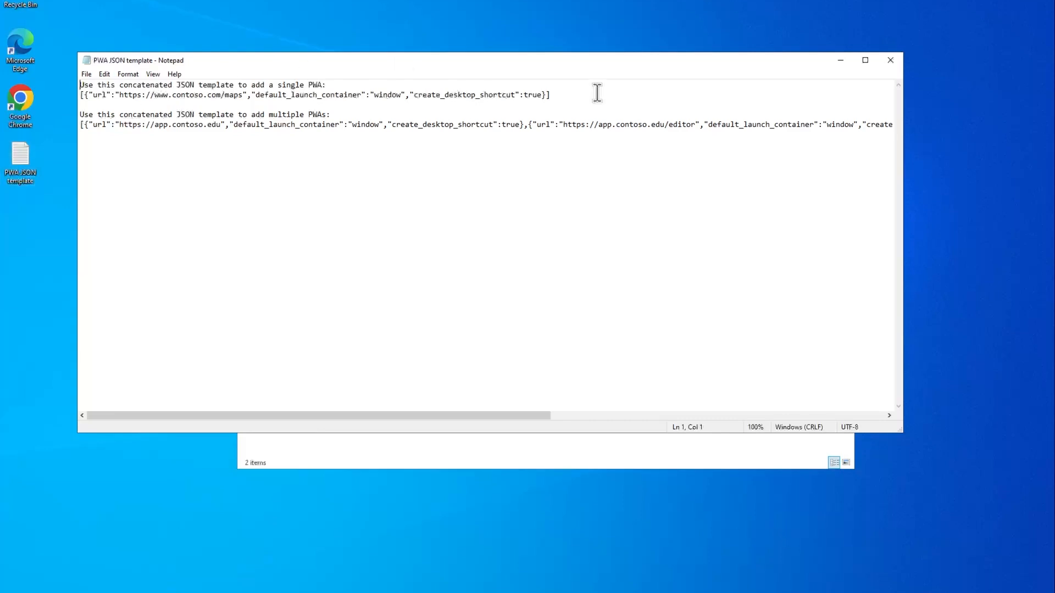
Duplicate the single-PWA template heading and its JSON line directly below the original in the PWA JSON template file
drag(574, 95, 50, 67)
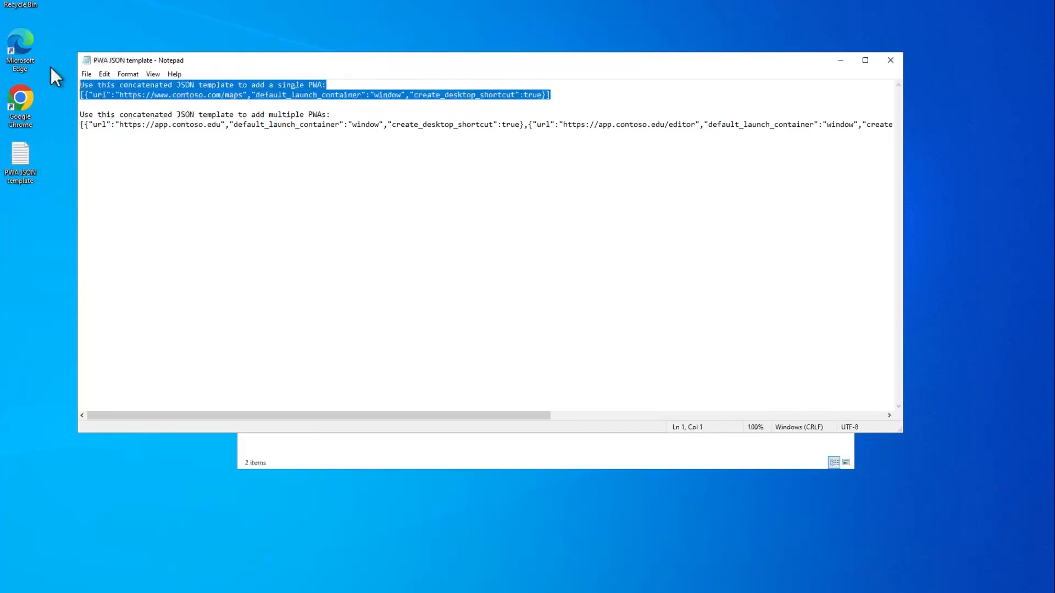
key(ctrl+c)
key(Right)
key(Return)
key(Return)
key(ctrl+v)
key(Return)
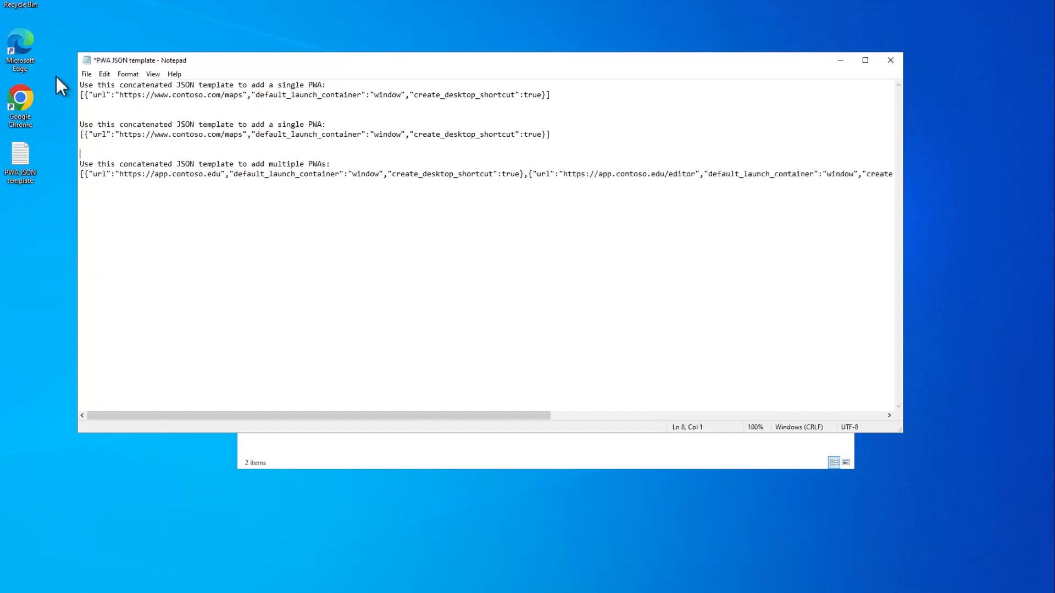
Open pwa.jeff.oci.dev.kasmweb.net in Google Chrome and show the list of workspaces in the admin area
double_click(22, 94)
text(pwa.jeff.oci.dev.kasmweb.net)
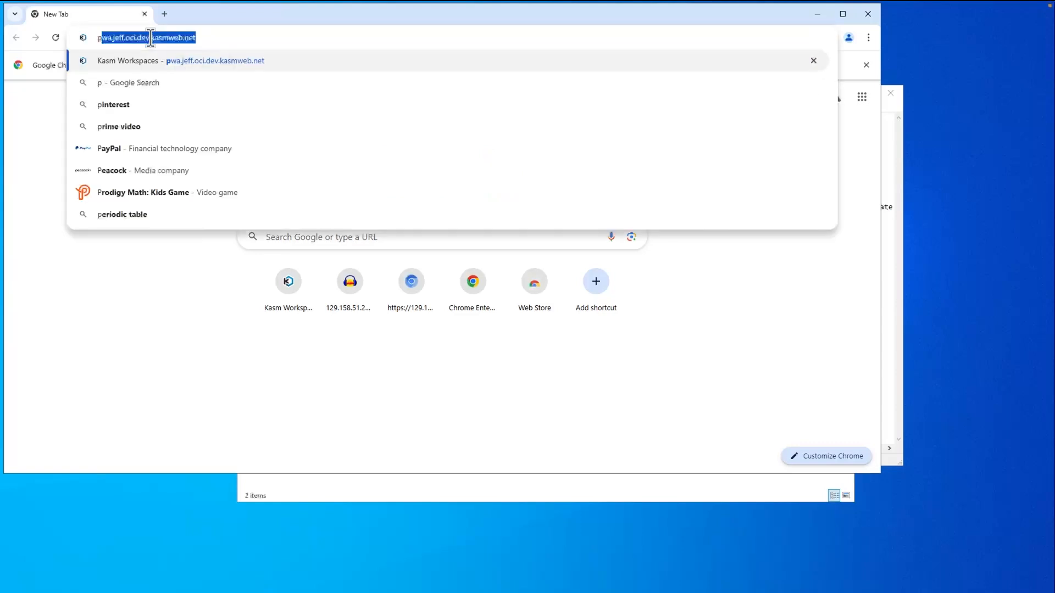
key(Return)
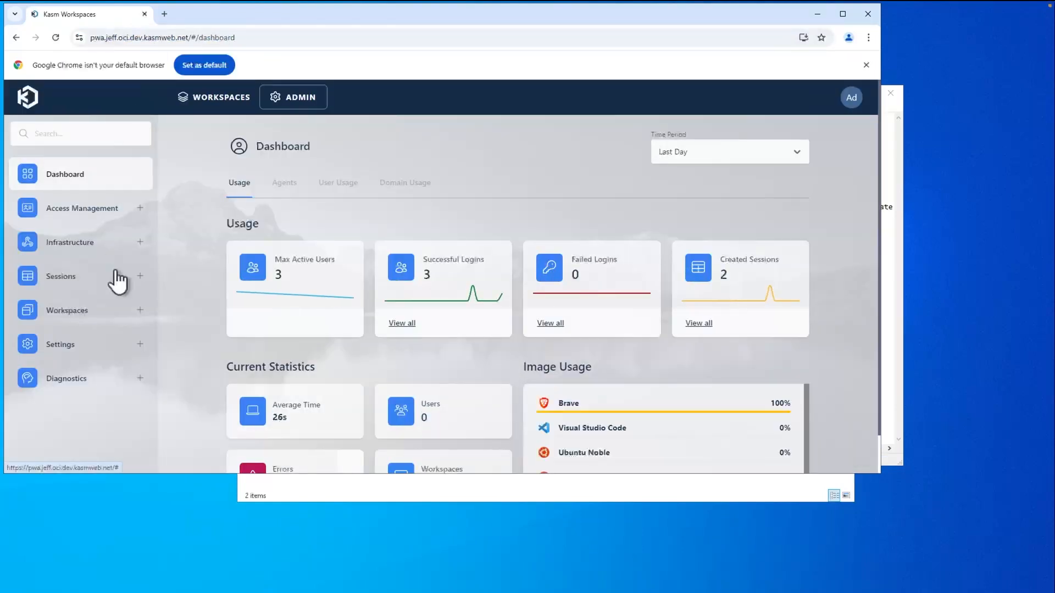
click(132, 311)
click(125, 339)
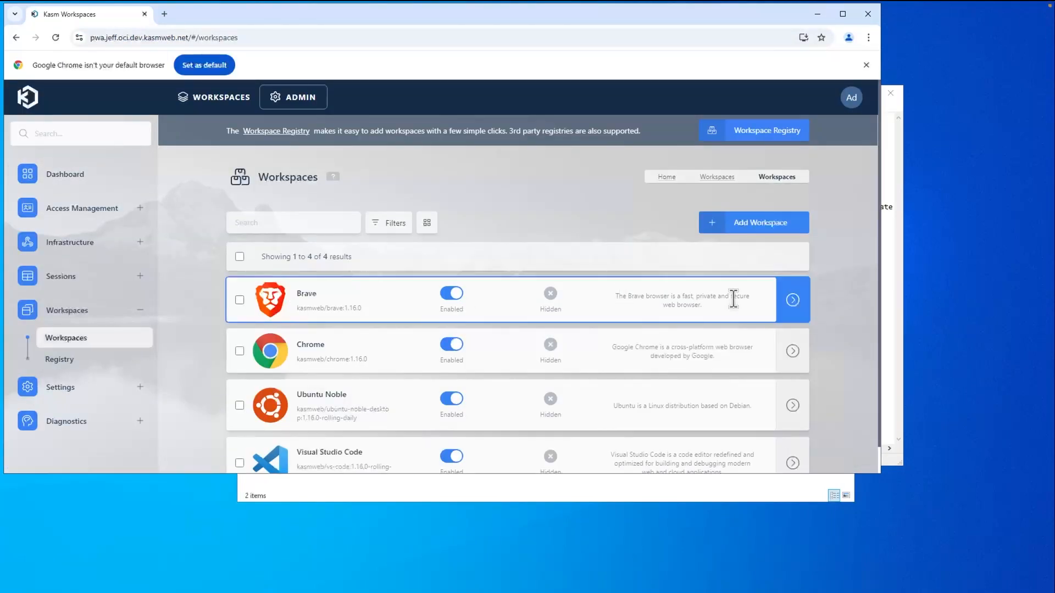
Copy the Direct Install URL from the Brave workspace's settings and leave them without saving
click(792, 300)
click(756, 304)
scroll(678, 339, down, 5)
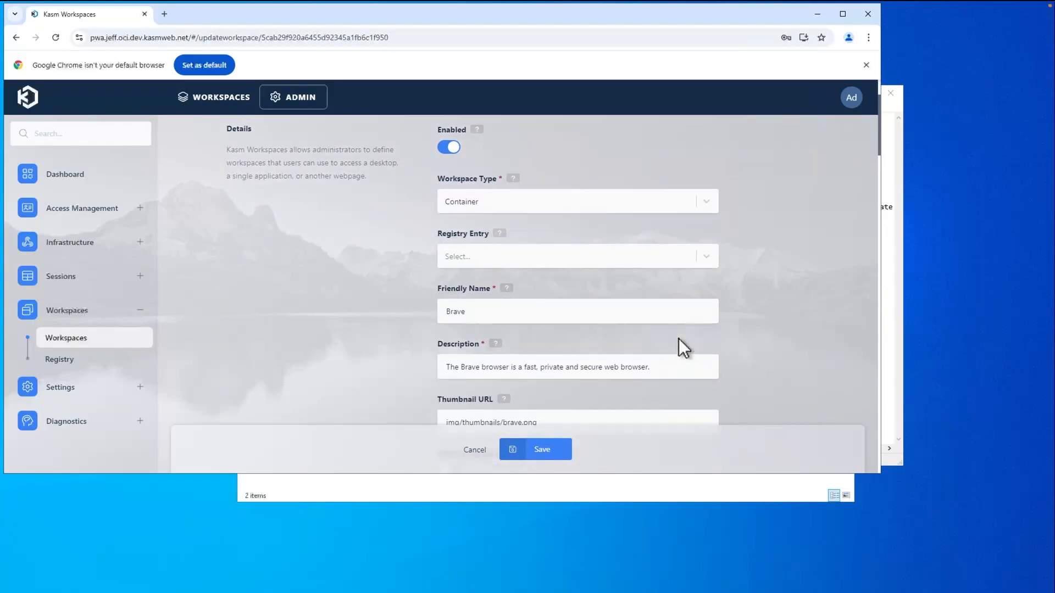
click(707, 368)
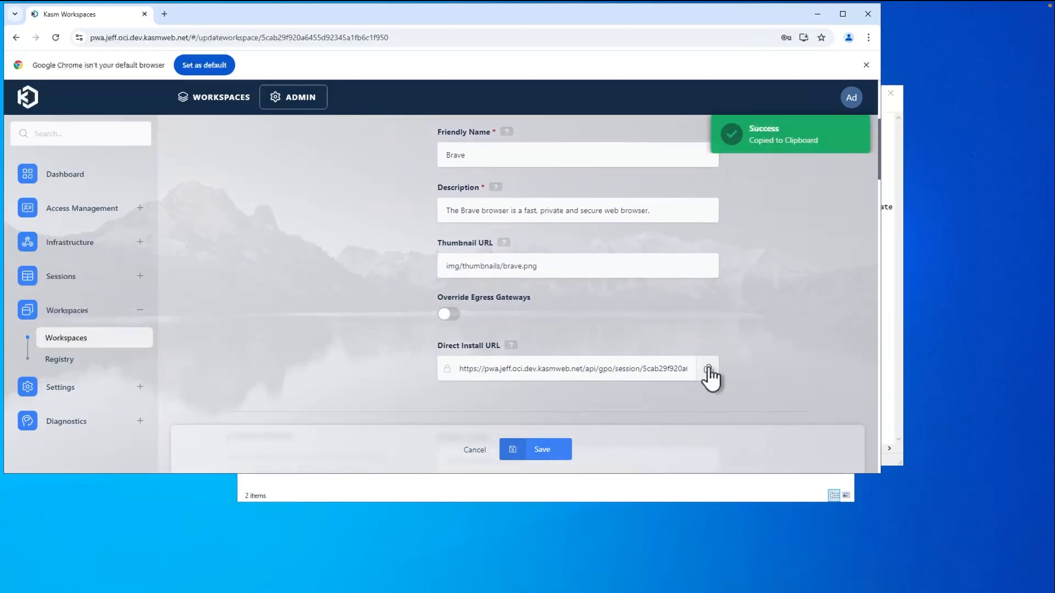
click(482, 449)
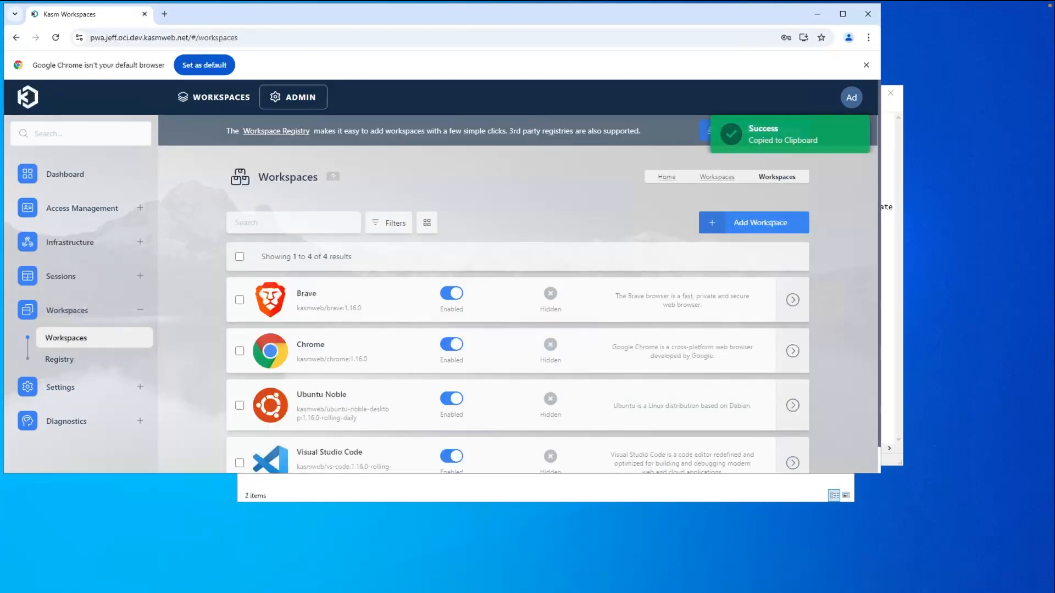
Switch to Notepad and replace the contoso URL in the first single-PWA JSON line with the copied Brave install URL
key(alt+Tab)
drag(244, 128, 122, 128)
key(ctrl+v)
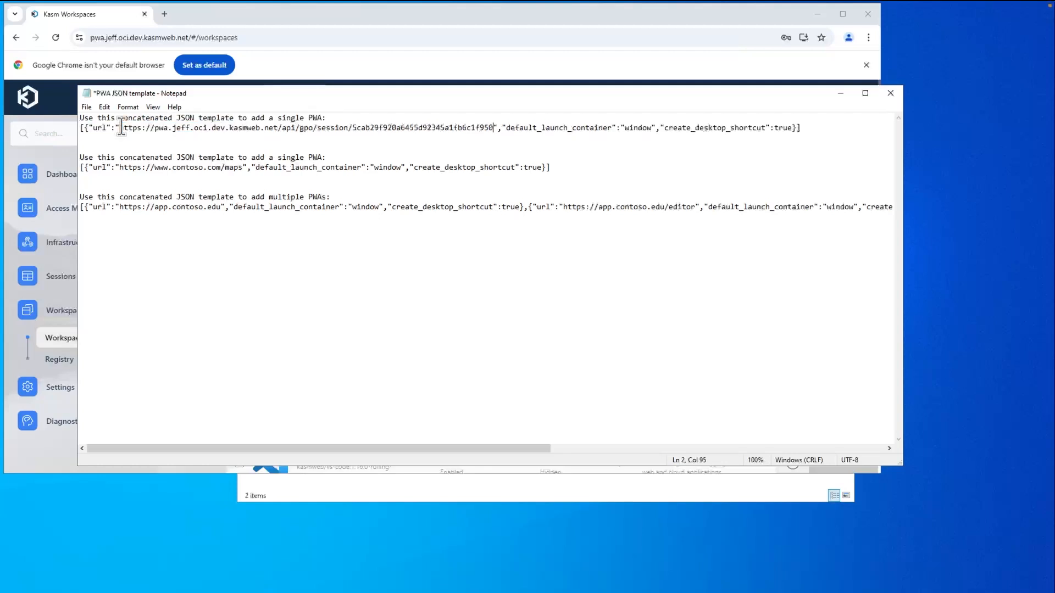
Return to the workspaces list in Chrome and copy the Direct Install URL from the Ubuntu Noble workspace's settings
click(63, 341)
mouse_move(789, 408)
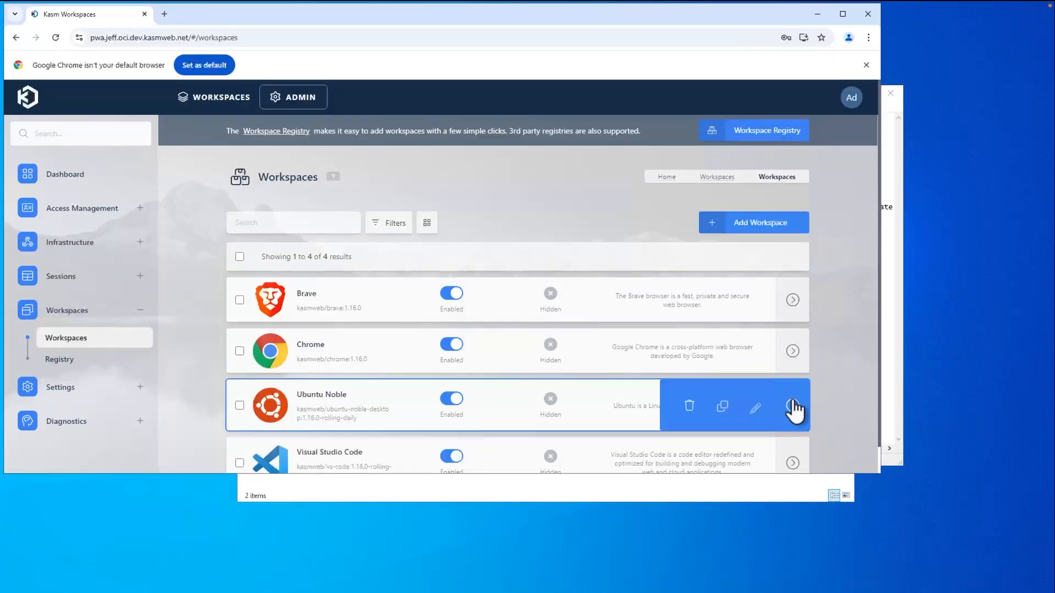
click(756, 409)
scroll(738, 379, down, 5)
click(708, 353)
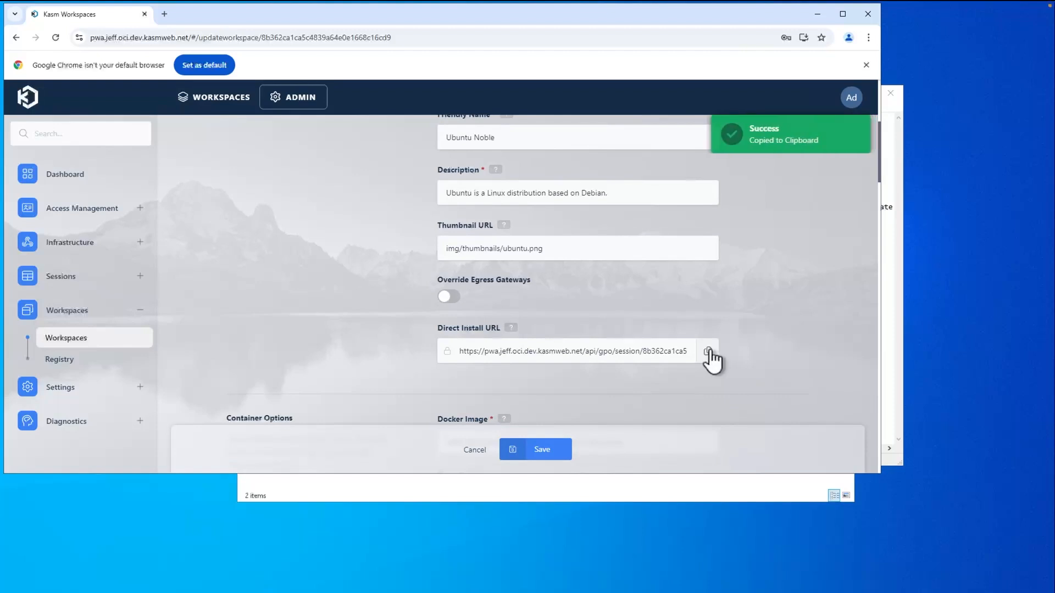
click(477, 452)
In Notepad, replace the contoso URL in the second single-PWA JSON line with the Ubuntu Noble install URL and save the file
key(alt+Tab)
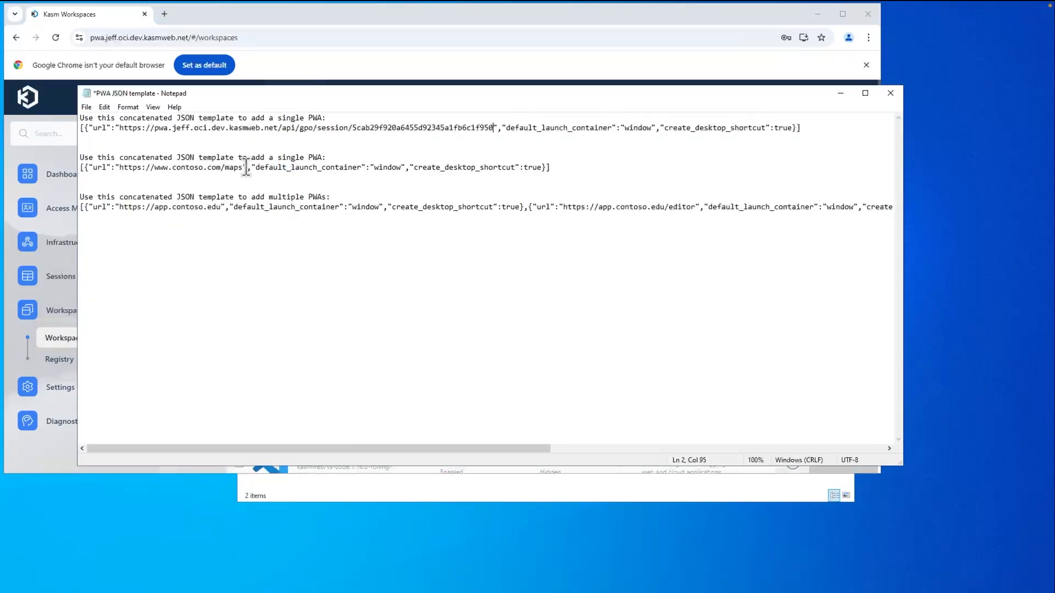
drag(244, 167, 120, 166)
key(ctrl+v)
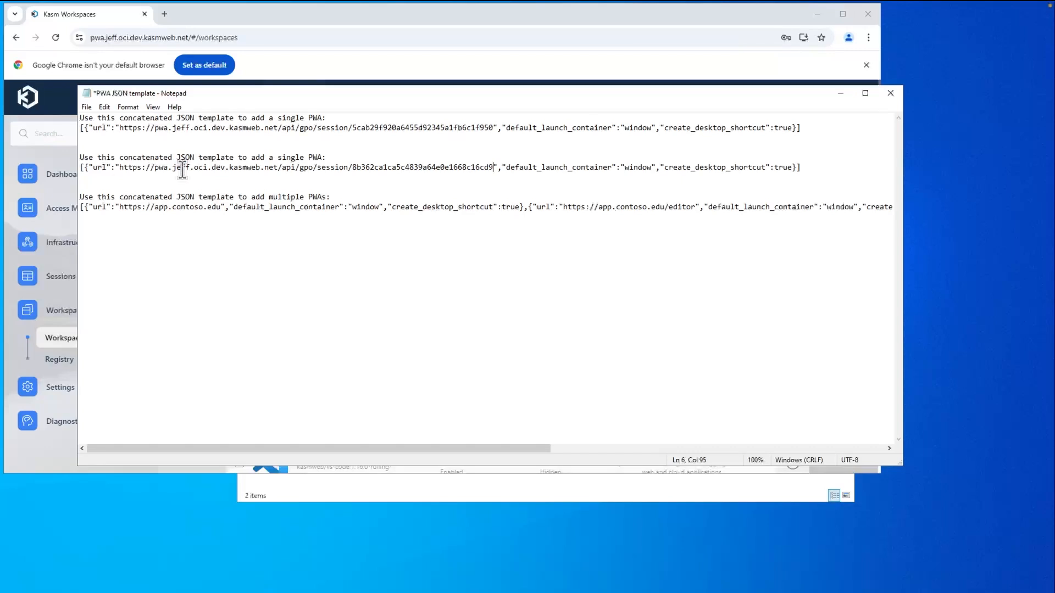
click(86, 107)
click(100, 152)
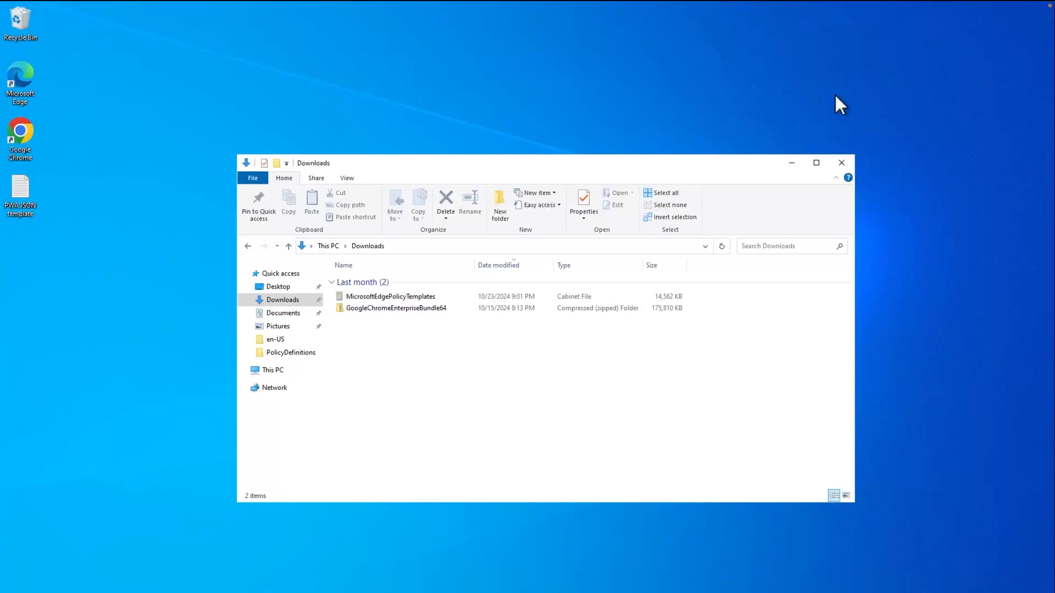
Extract the zip archive from the MicrosoftEdgePolicyTemplates cabinet file into Downloads and return to that folder
click(427, 298)
right_click(427, 298)
click(439, 304)
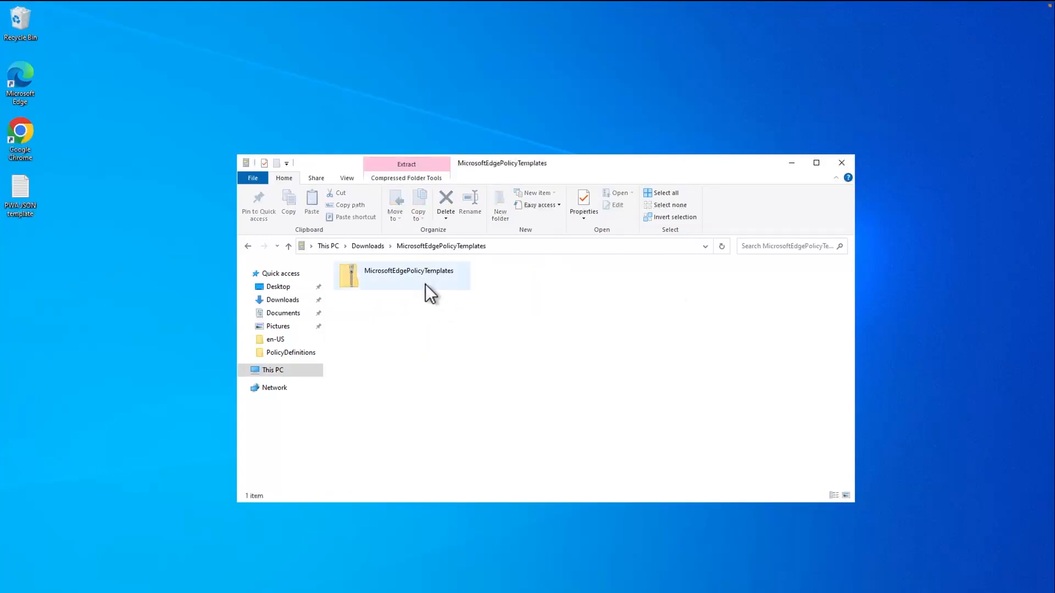
right_click(425, 284)
click(440, 292)
click(287, 253)
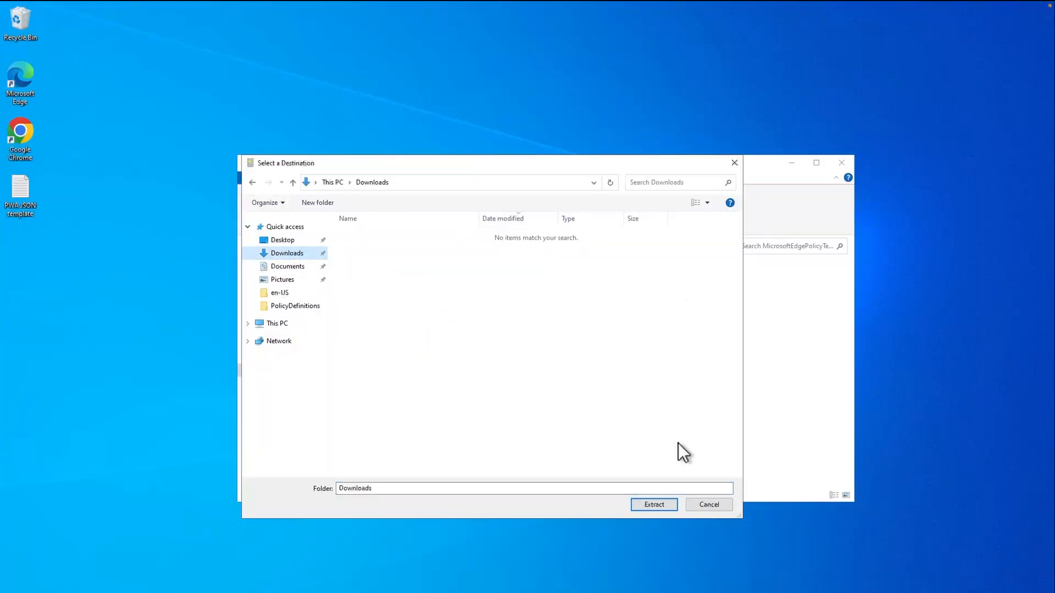
click(655, 505)
click(248, 246)
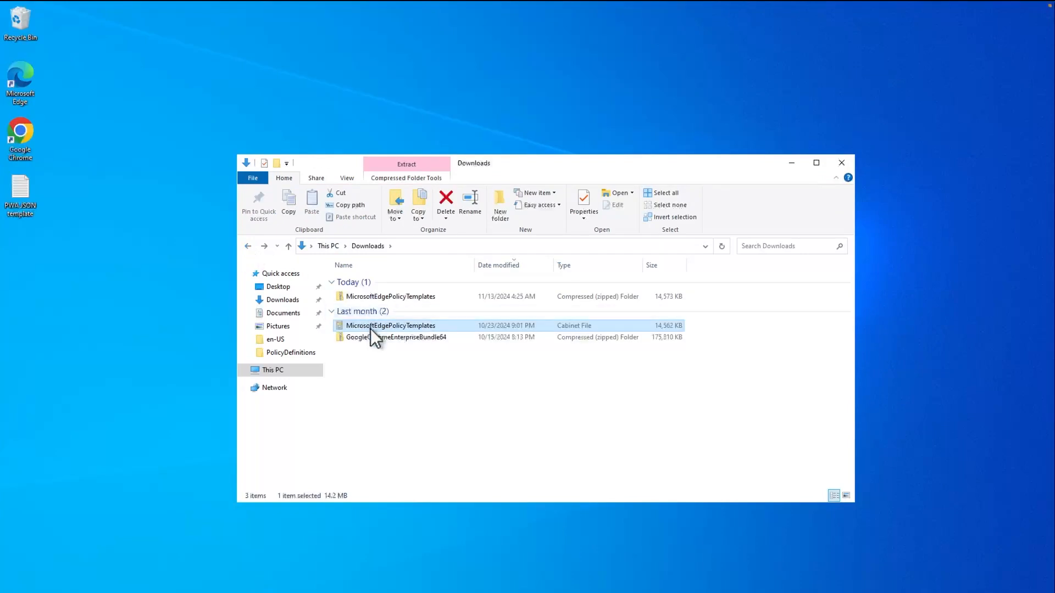
Extract the MicrosoftEdgePolicyTemplates zip archive into its own folder in Downloads and close the extracted folder's window
right_click(385, 297)
click(440, 332)
click(631, 428)
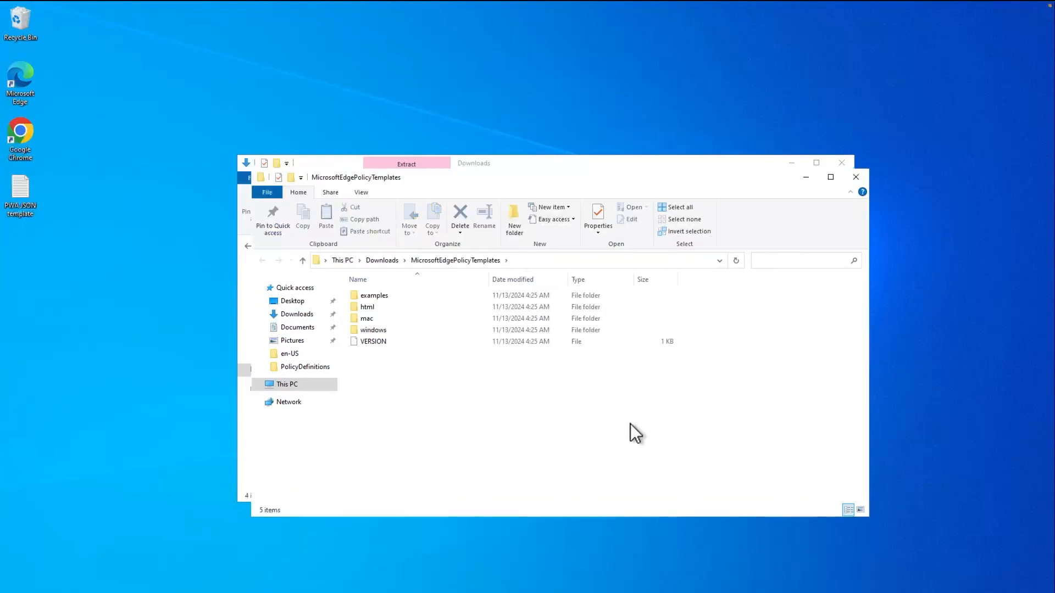
click(855, 176)
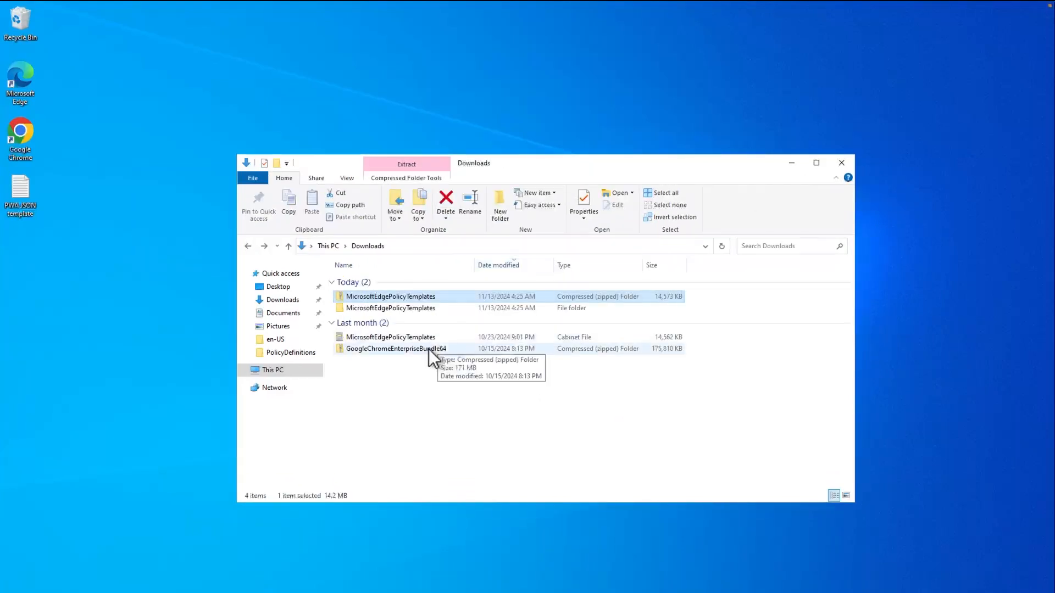
Extract the GoogleChromeEnterpriseBundle64 zip archive into its own folder in Downloads
right_click(426, 348)
click(444, 381)
click(625, 431)
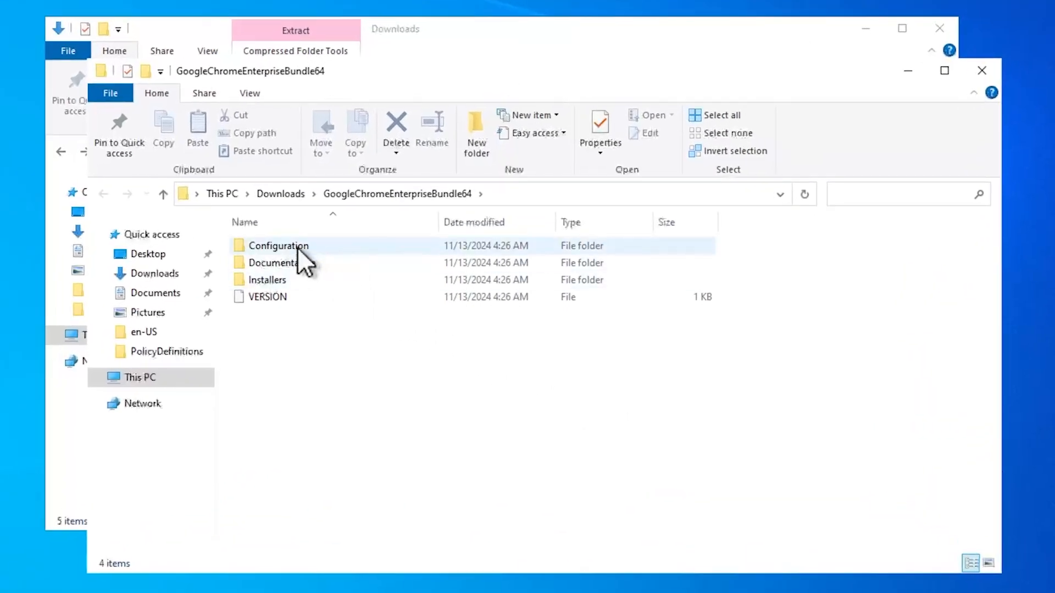
Copy chrome.admx from the Chrome bundle's Configuration\admx folder into the domain's PolicyDefinitions folder
double_click(406, 310)
double_click(272, 263)
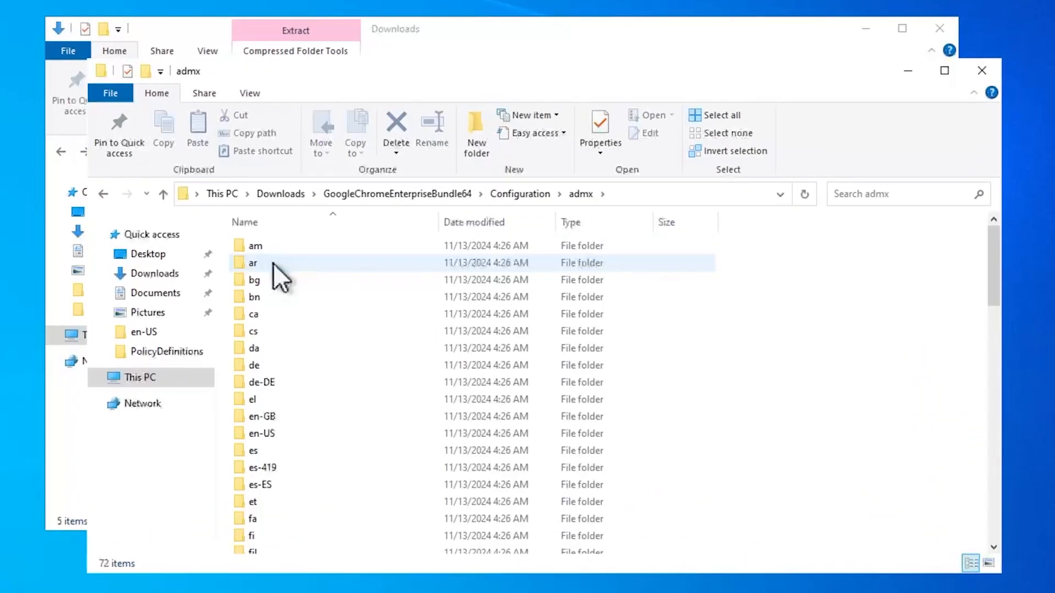
scroll(282, 374, down, 18)
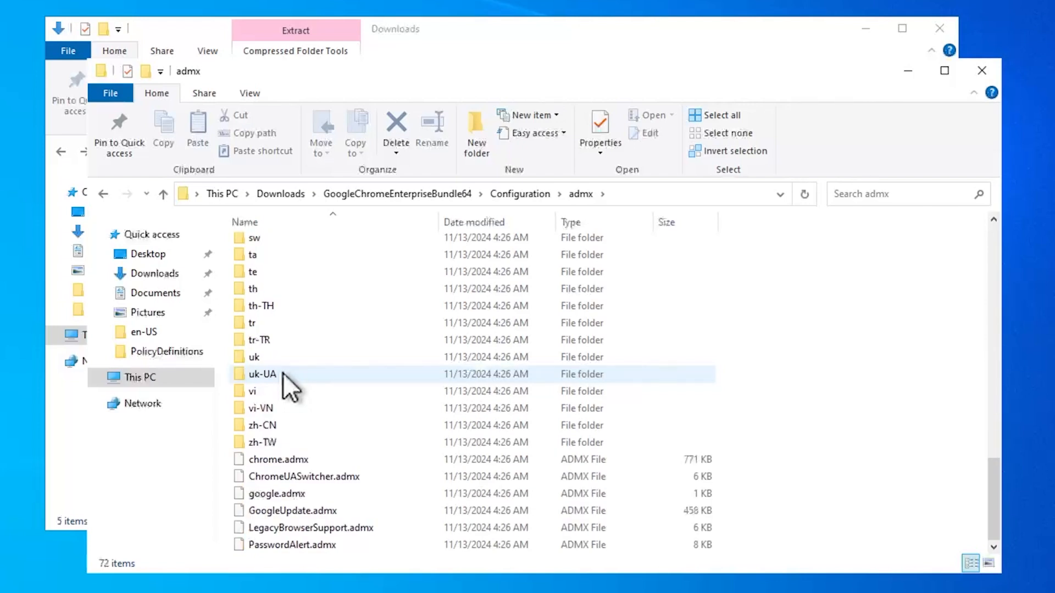
click(275, 465)
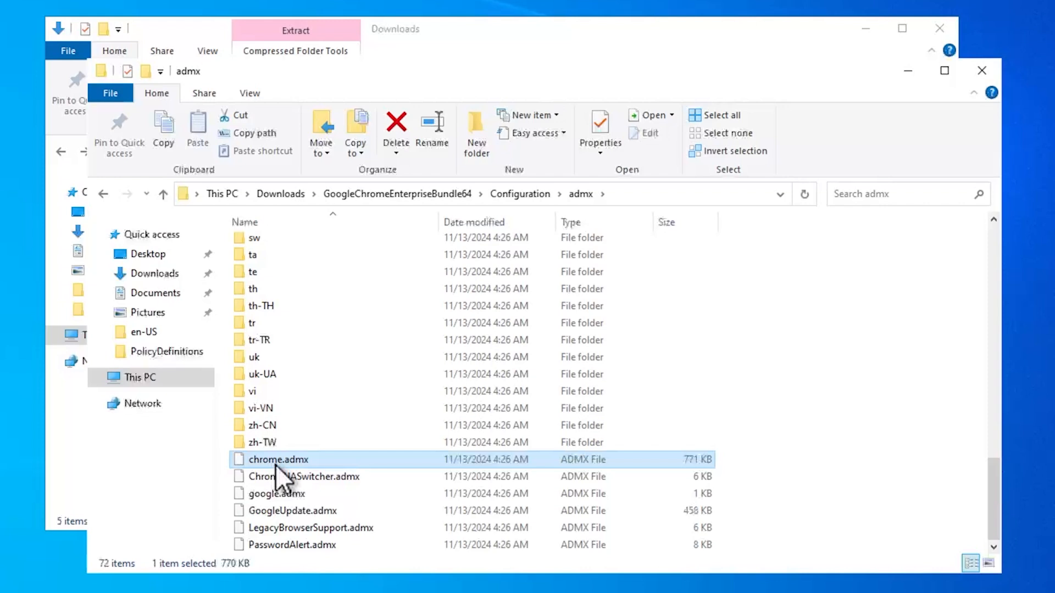
right_click(276, 463)
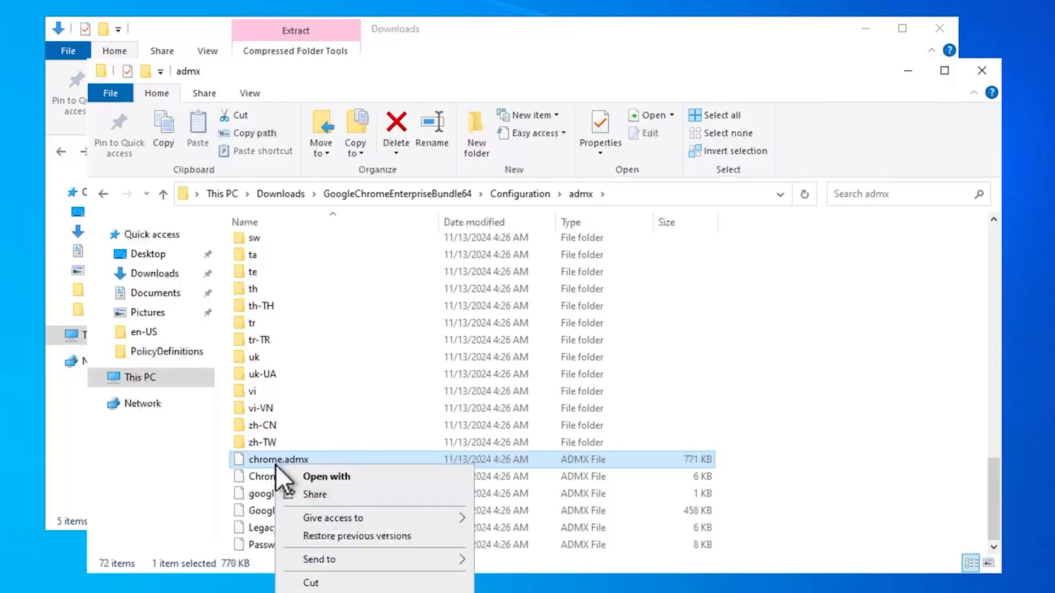
click(311, 581)
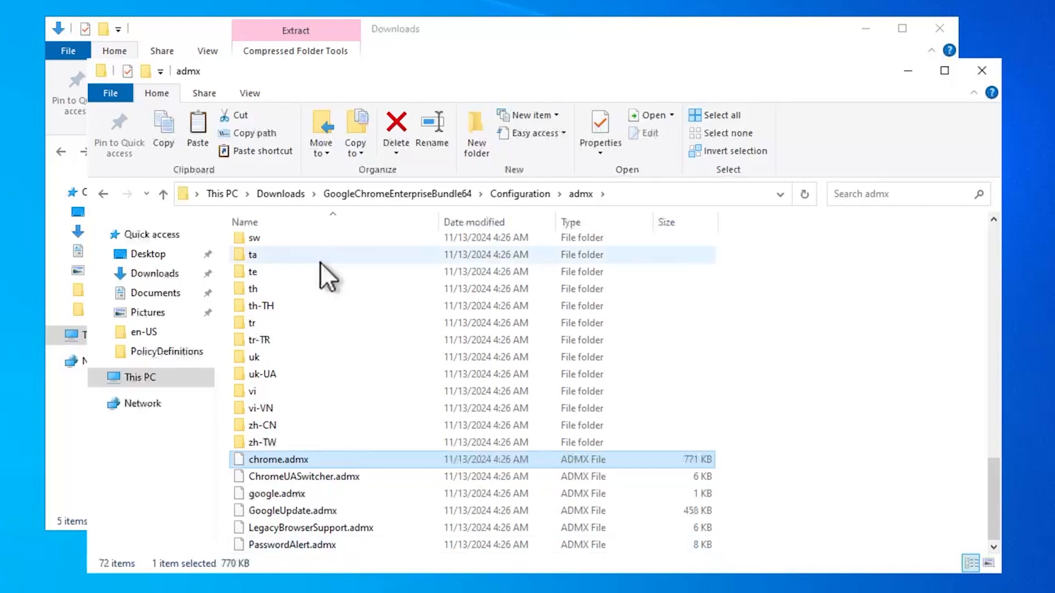
click(167, 352)
right_click(167, 353)
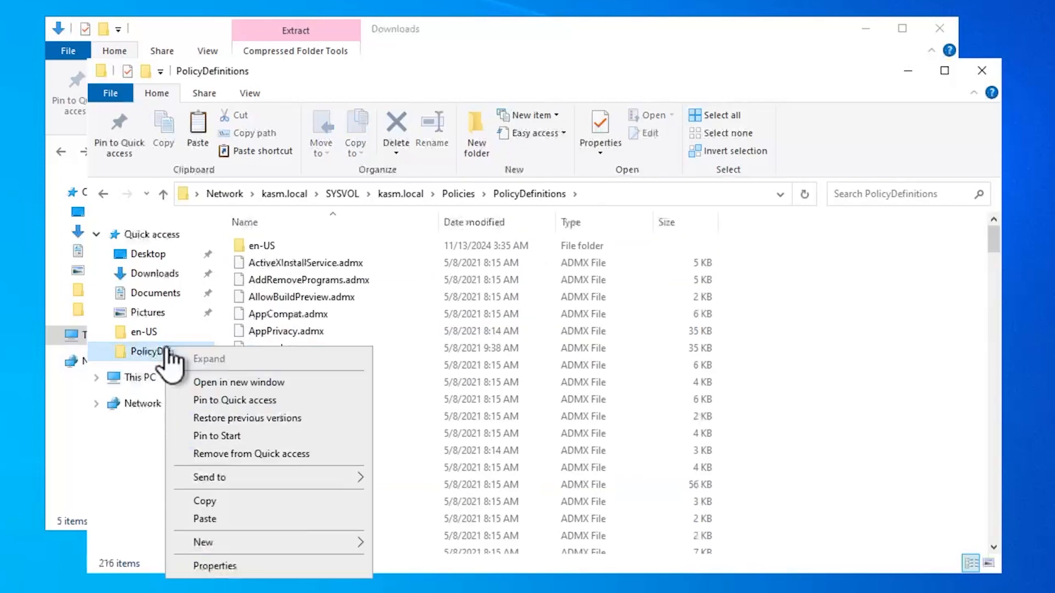
click(208, 515)
Copy chrome.adml from the Chrome bundle's Configuration\admx\en-US folder into the en-US folder listed in Quick access
click(103, 194)
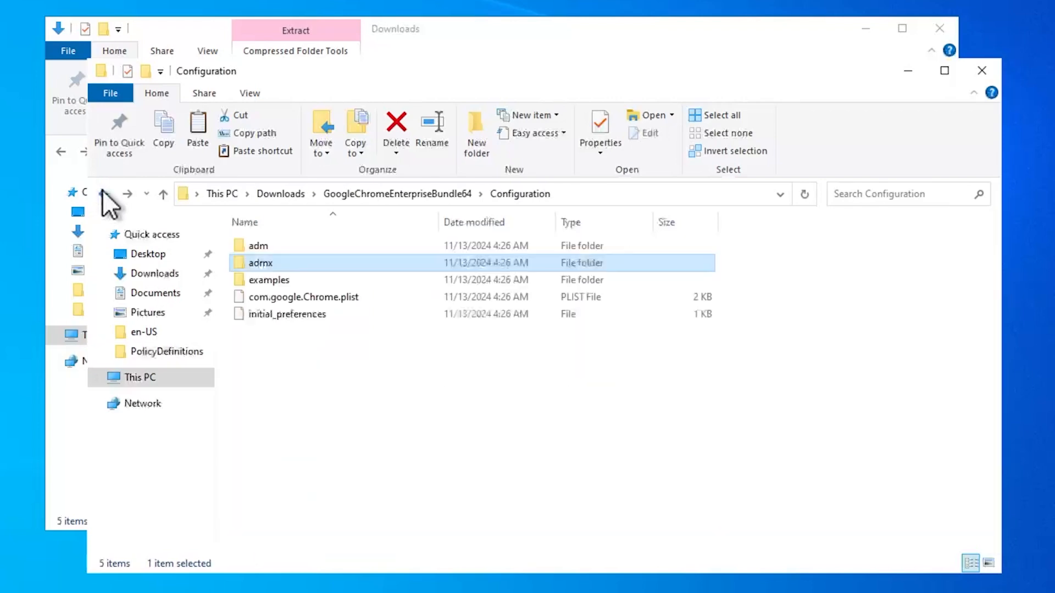
click(102, 193)
click(127, 194)
double_click(262, 263)
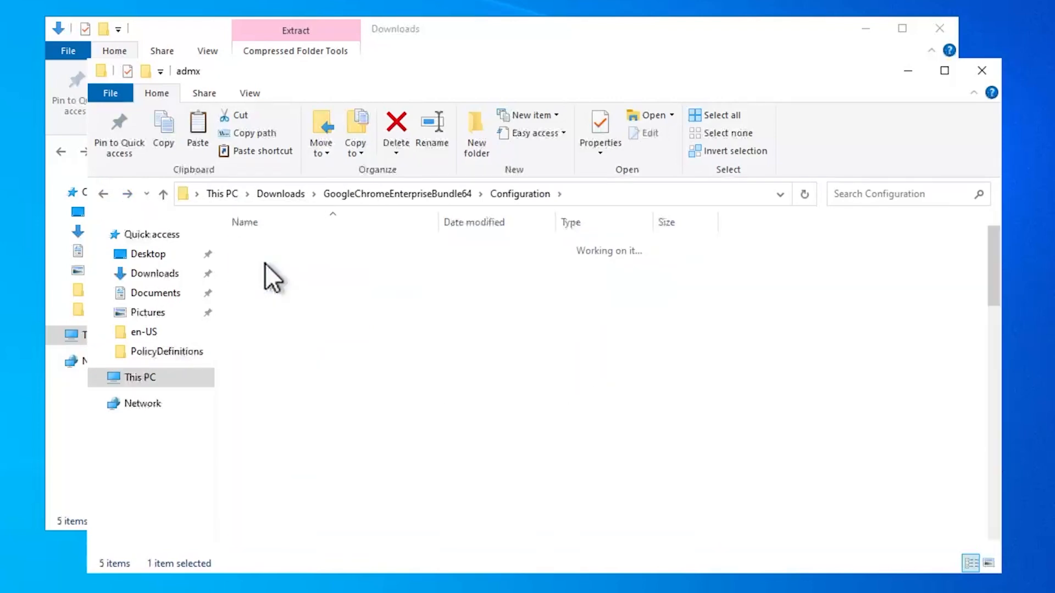
scroll(318, 452, down, 15)
scroll(308, 408, up, 15)
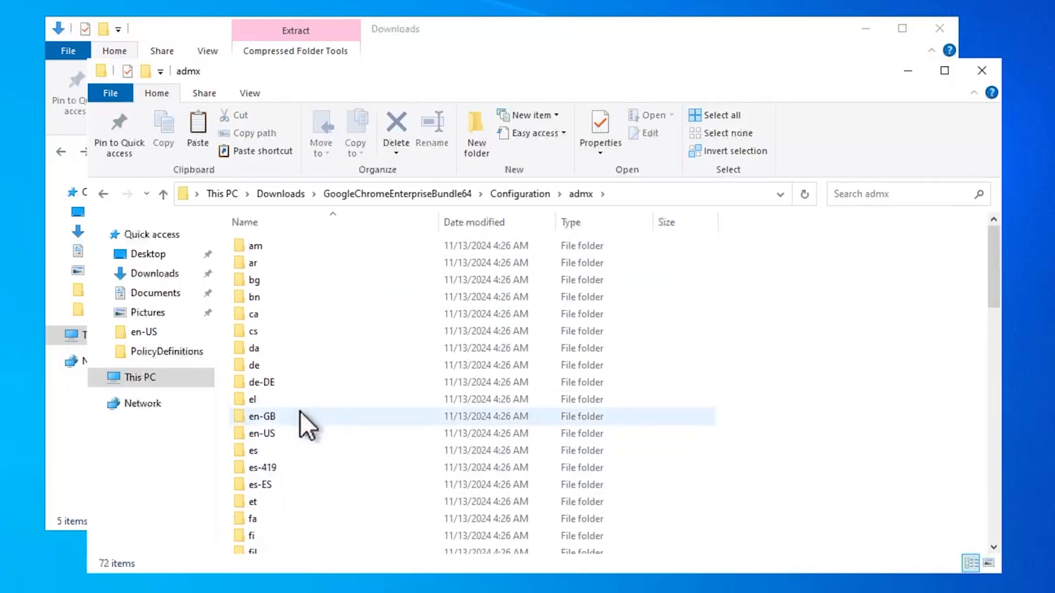
double_click(266, 436)
click(272, 246)
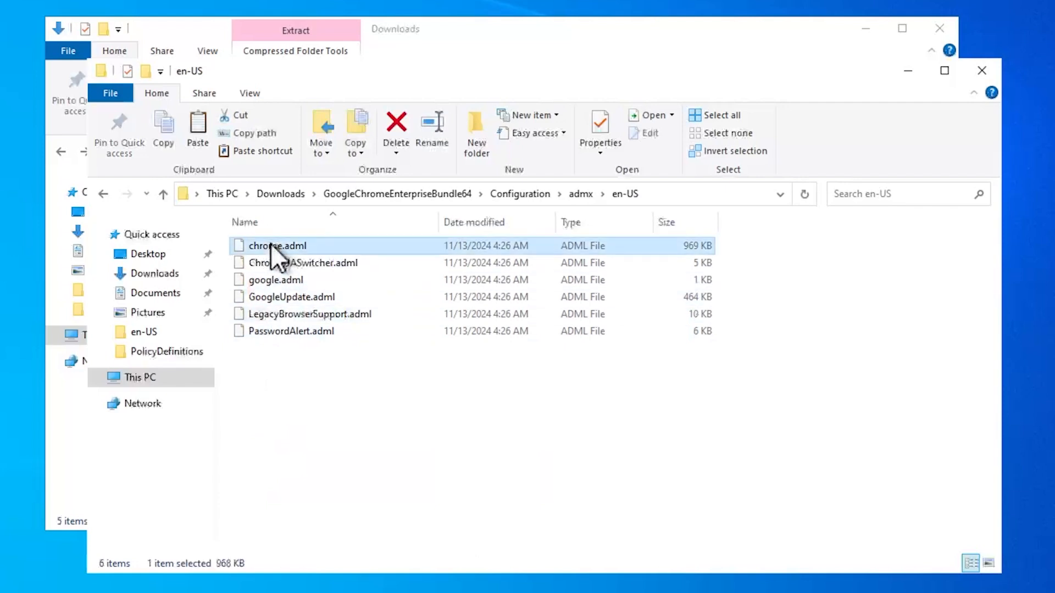
right_click(271, 245)
click(308, 377)
right_click(154, 336)
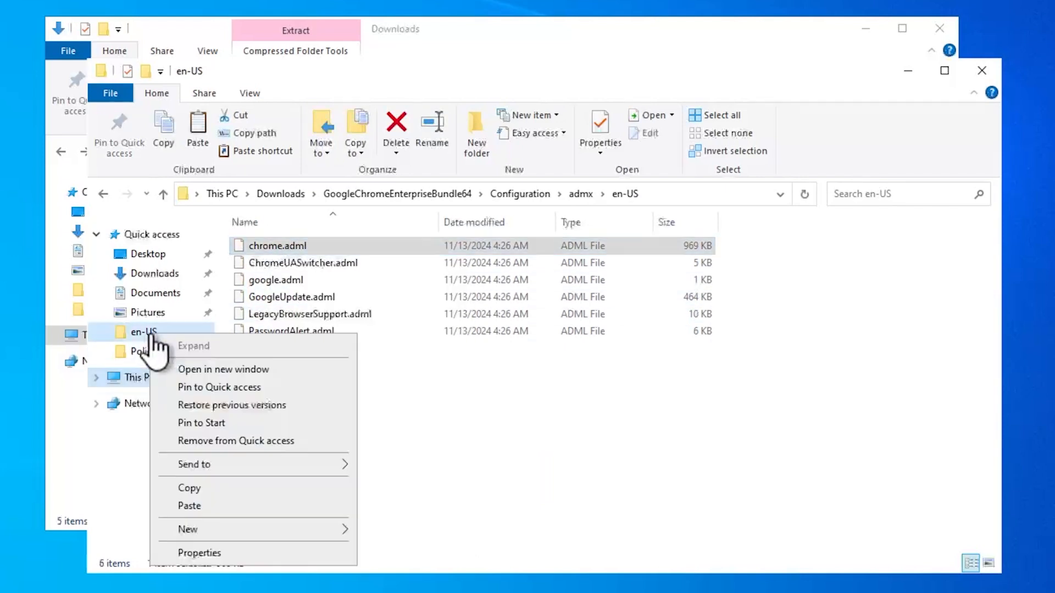
click(204, 502)
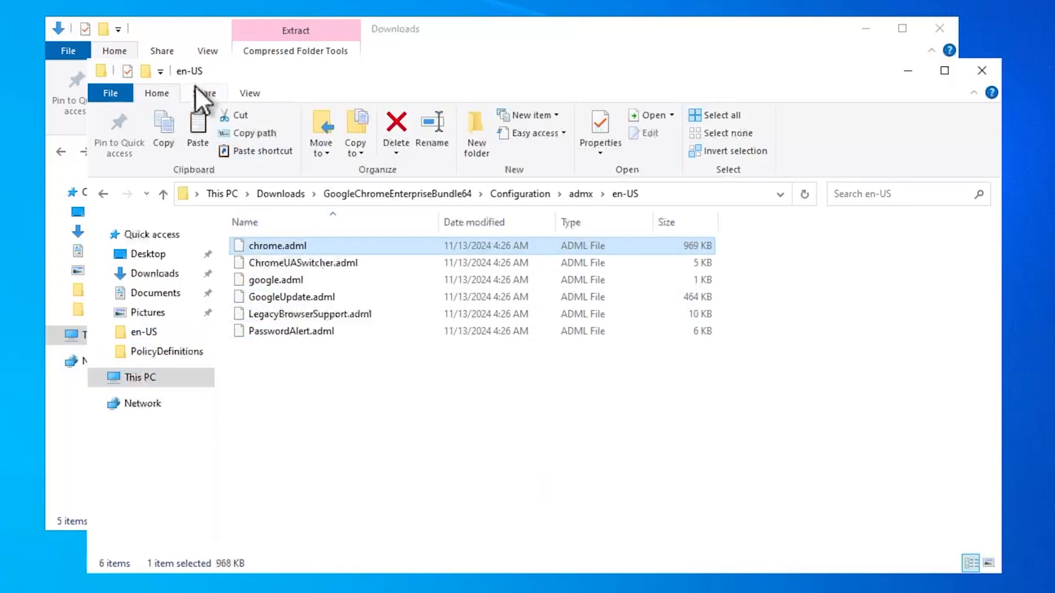
Copy msedge.admx from the MicrosoftEdgePolicyTemplates\windows\admx folder into the domain's PolicyDefinitions folder
click(280, 194)
double_click(289, 302)
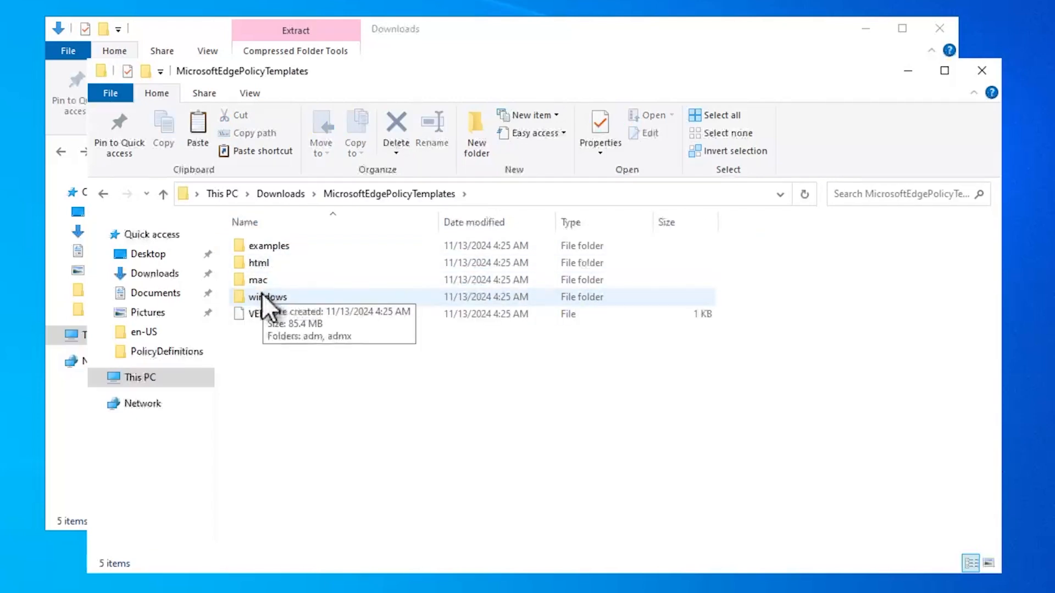
double_click(261, 294)
double_click(261, 263)
scroll(262, 338, down, 2)
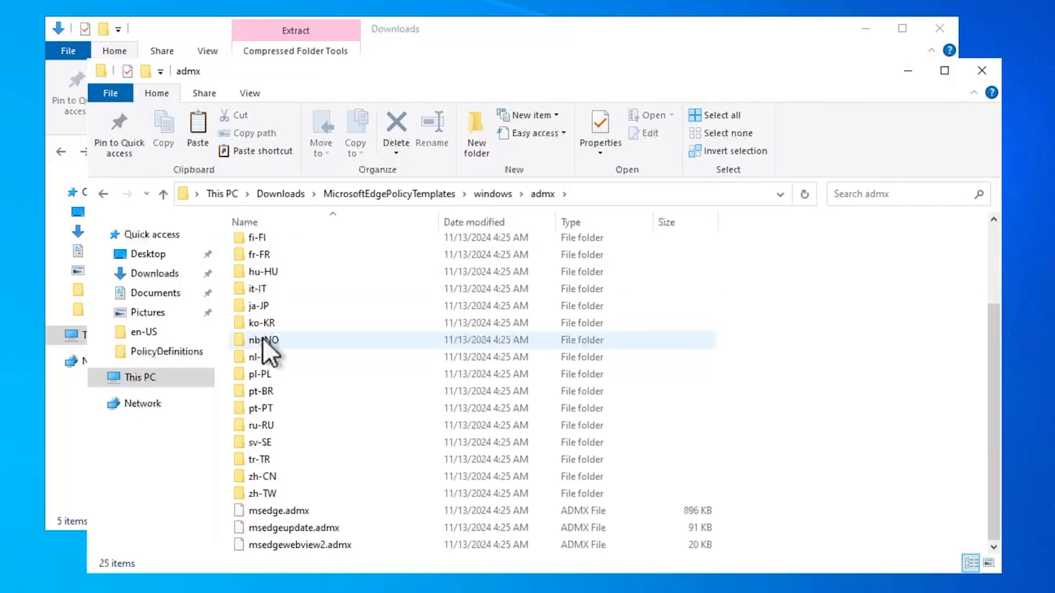
right_click(266, 510)
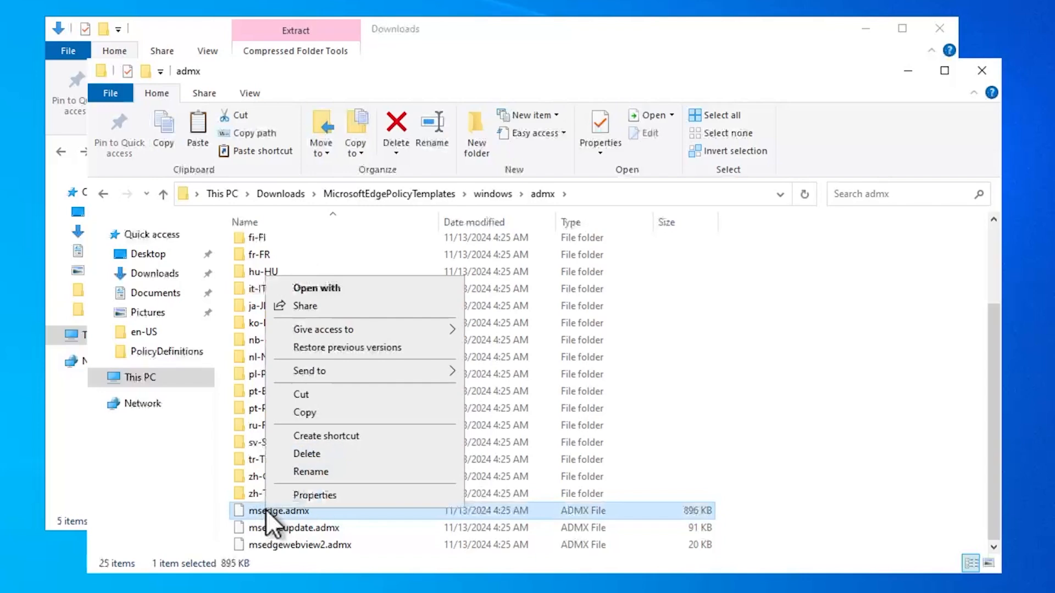
click(301, 411)
right_click(154, 352)
click(204, 517)
Copy msedge.adml from the Edge templates' windows\admx\en-US folder into the domain's PolicyDefinitions\en-US folder
scroll(278, 309, up, 2)
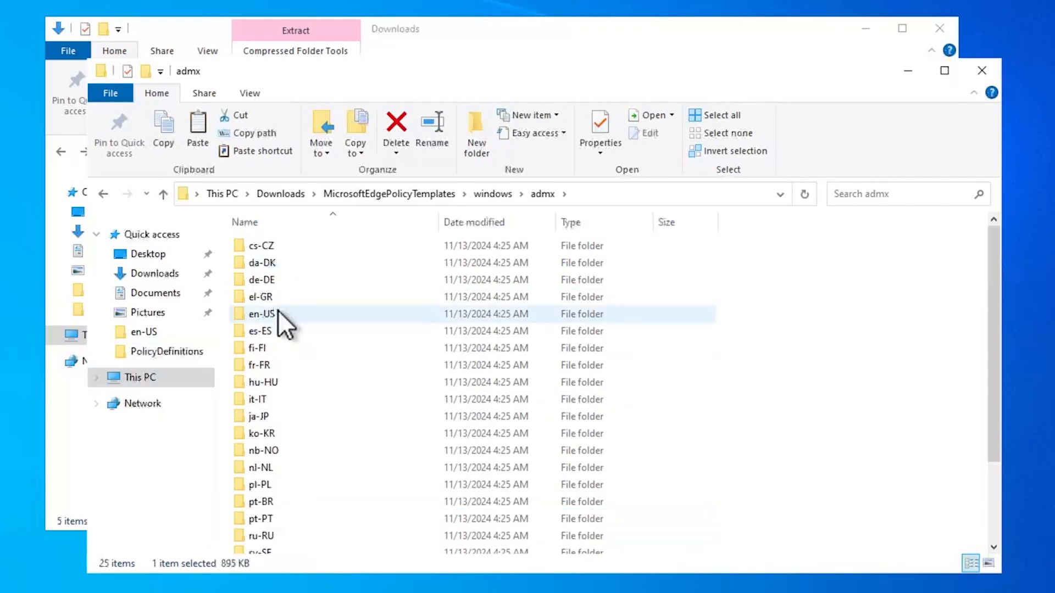
double_click(275, 308)
right_click(279, 246)
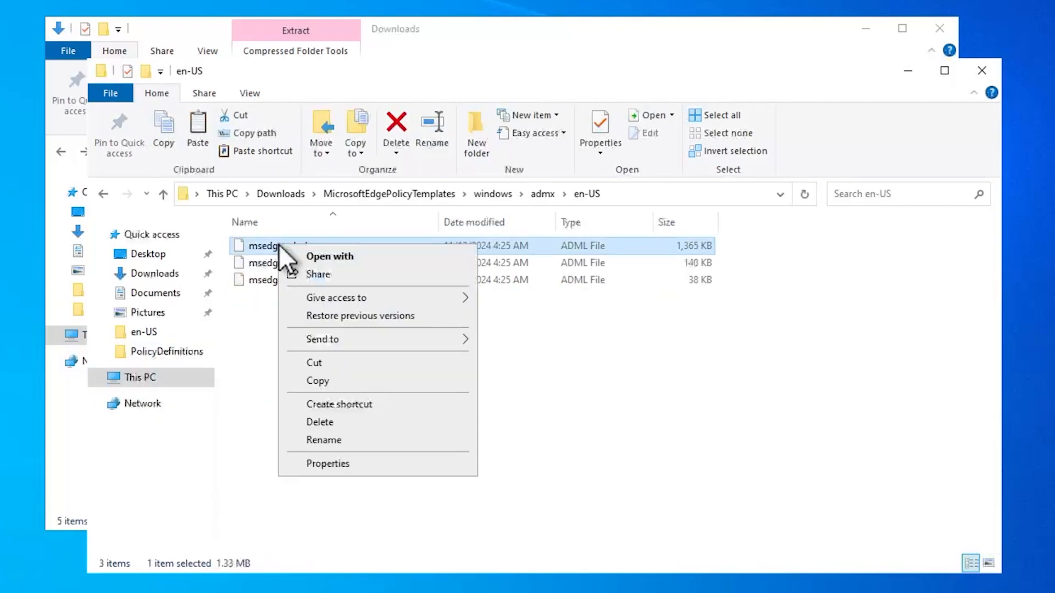
click(321, 381)
click(145, 333)
right_click(153, 335)
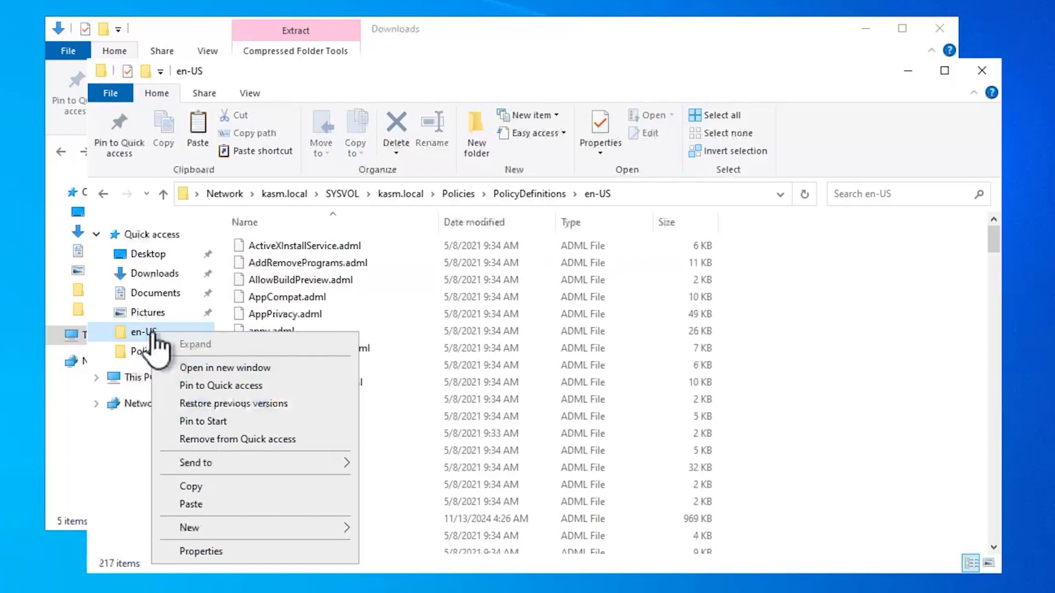
click(196, 504)
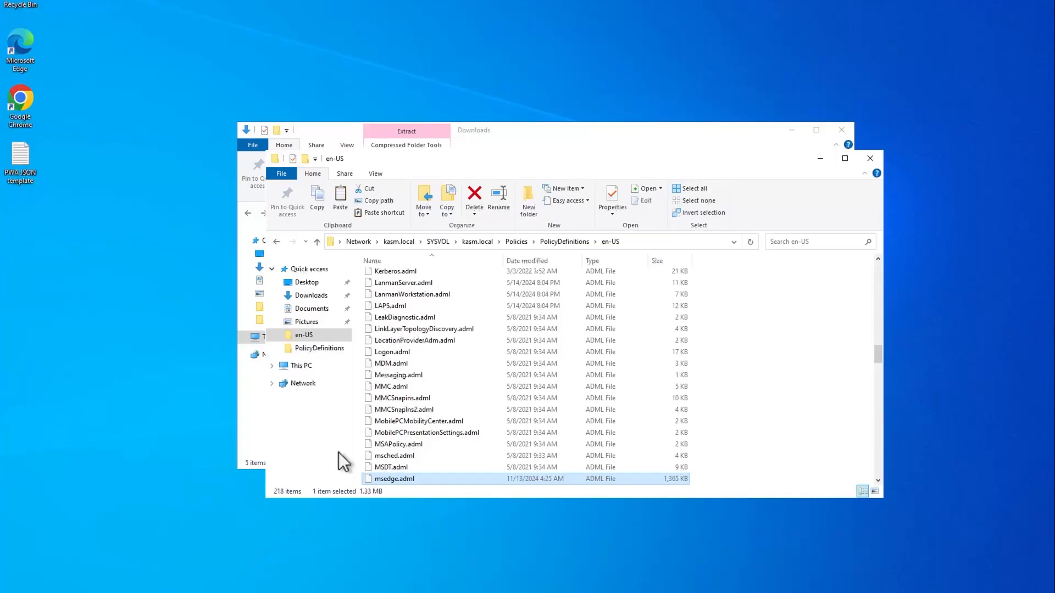
Switch to the Group Policy Management console by searching for and running gpmc.msc
click(161, 592)
text(gpm)
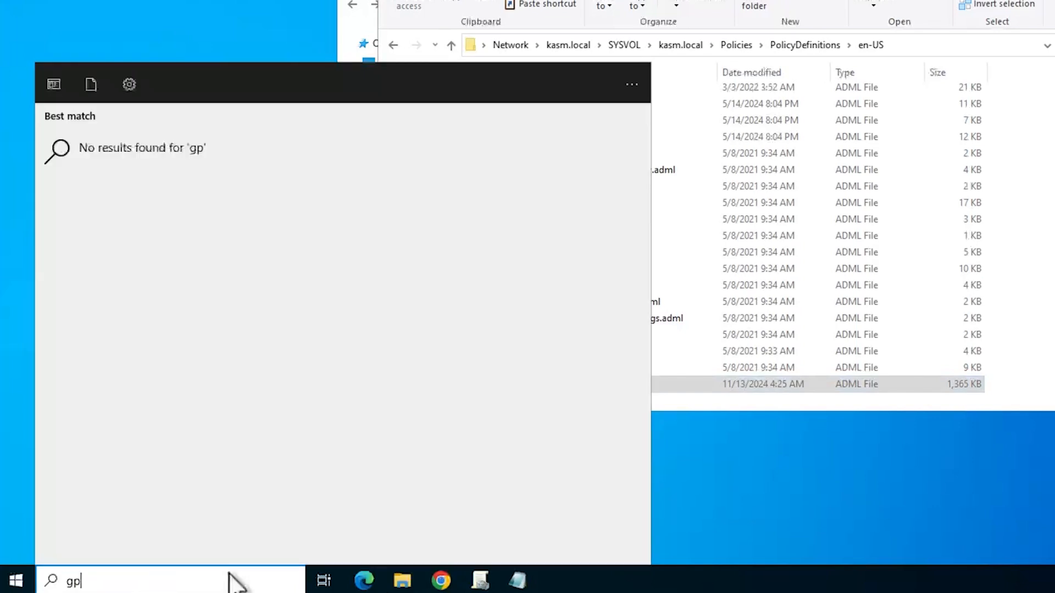
text(c.msc)
key(Return)
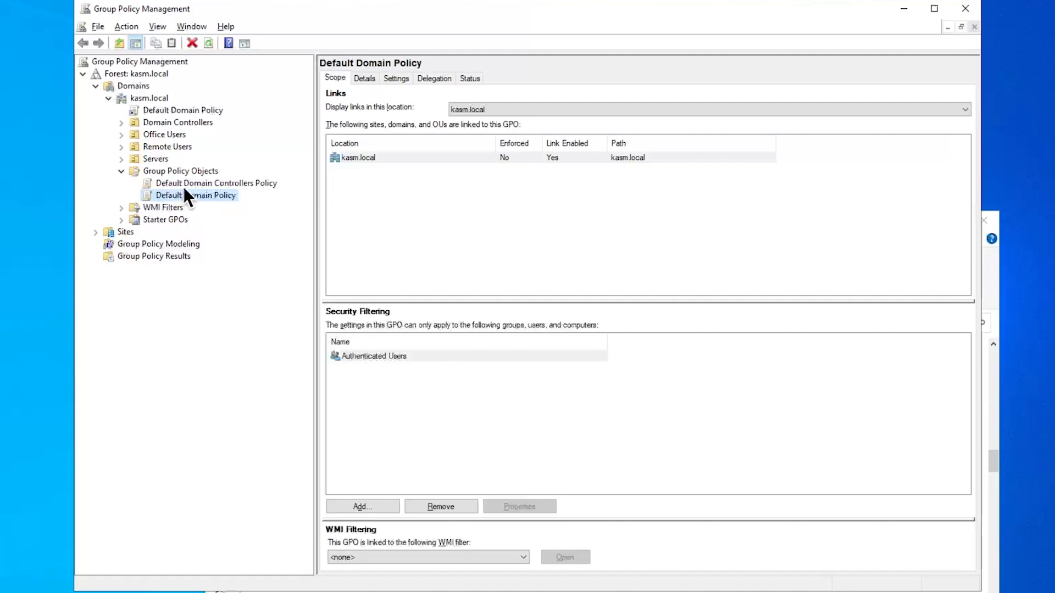
Create a new GPO named "Kasm PWA Deployment" under Group Policy Objects of the kasm.local domain
right_click(183, 167)
click(203, 176)
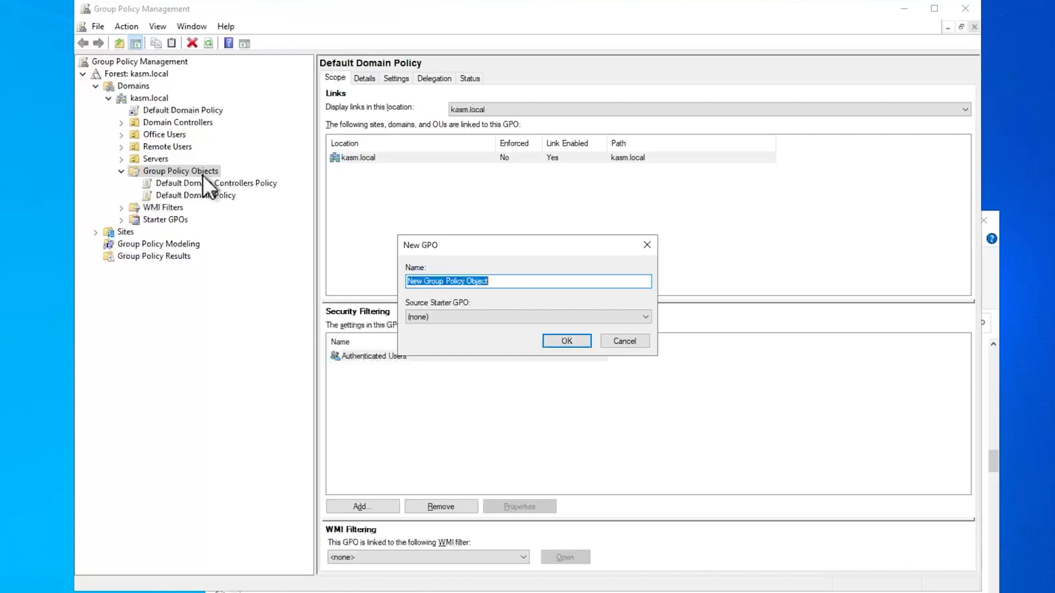
text(Kasm PWA Deployment)
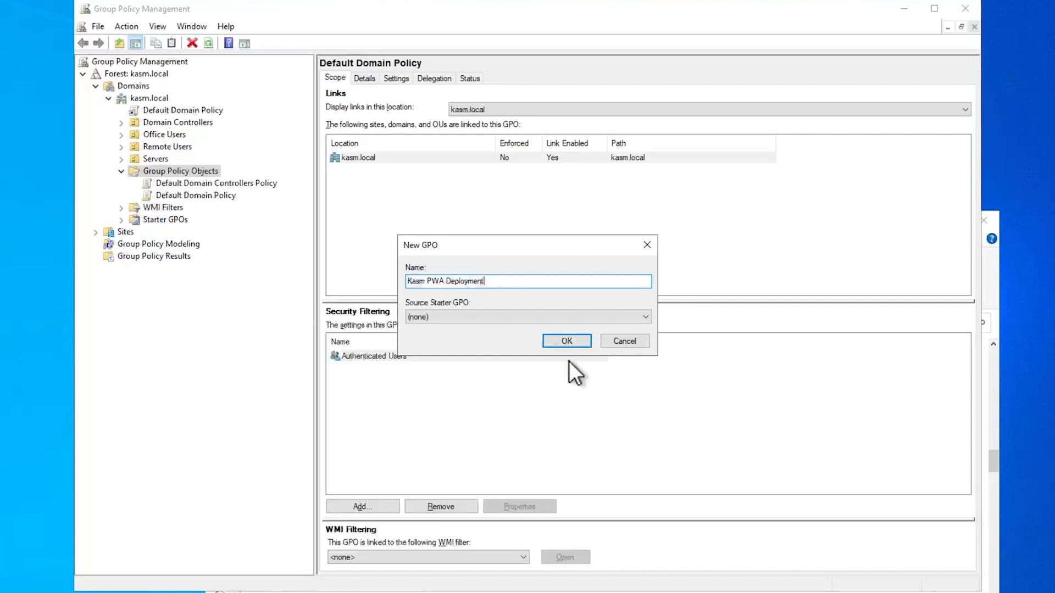
click(572, 342)
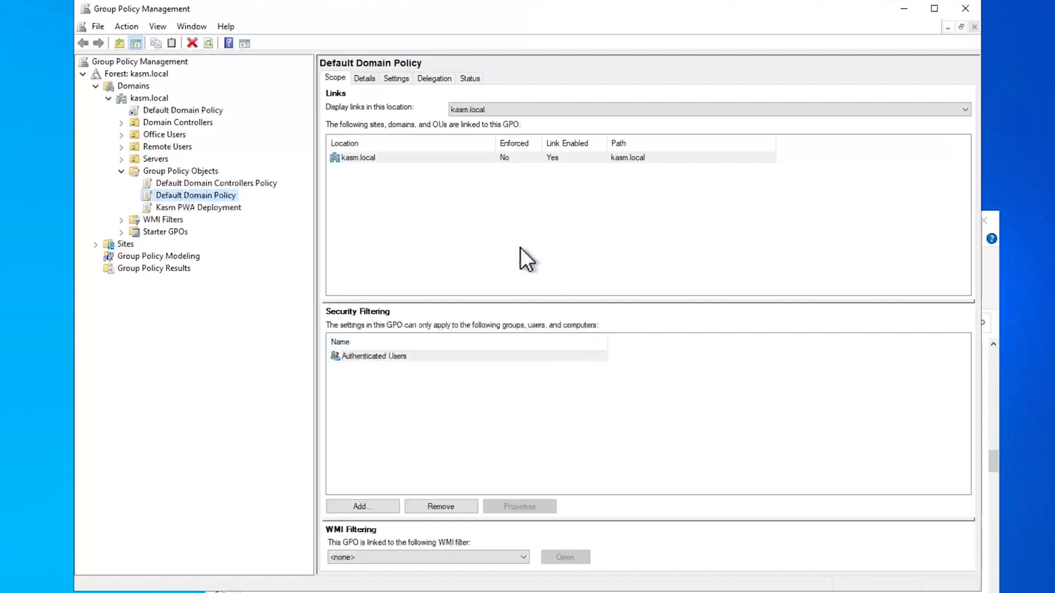
Link the Kasm PWA Deployment GPO to the Servers organizational unit
click(147, 208)
drag(147, 206, 149, 157)
click(569, 332)
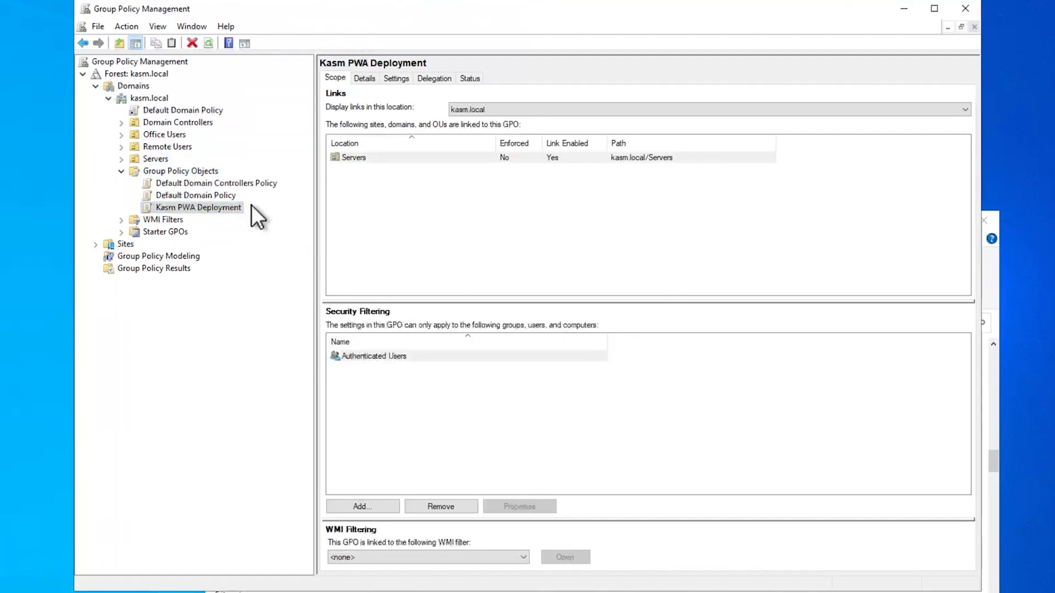
Open the Kasm PWA Deployment GPO for editing and expand the computer policies' Administrative Templates down to Google Chrome
right_click(205, 207)
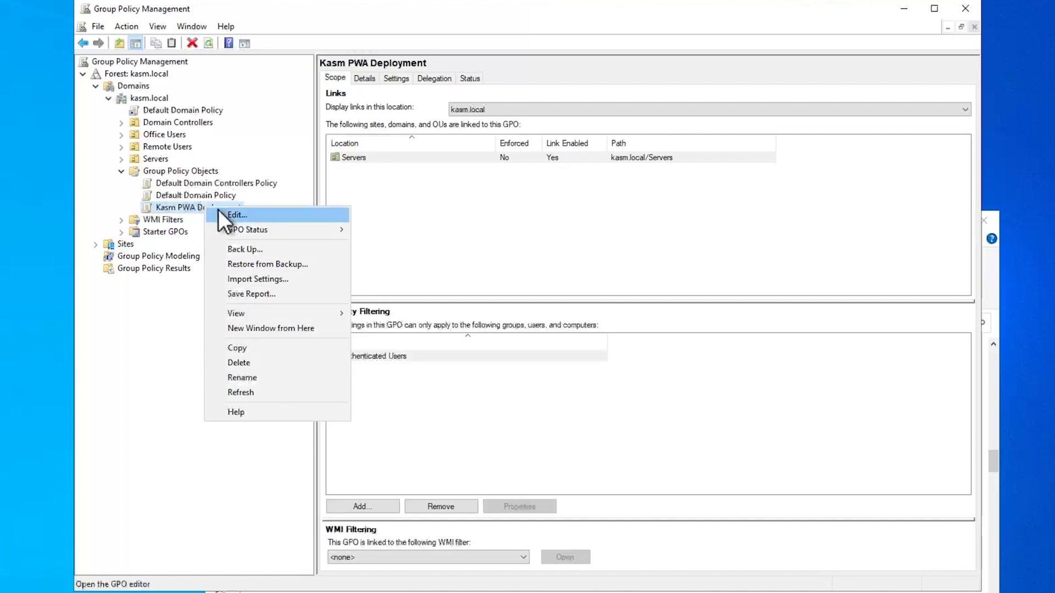
click(231, 214)
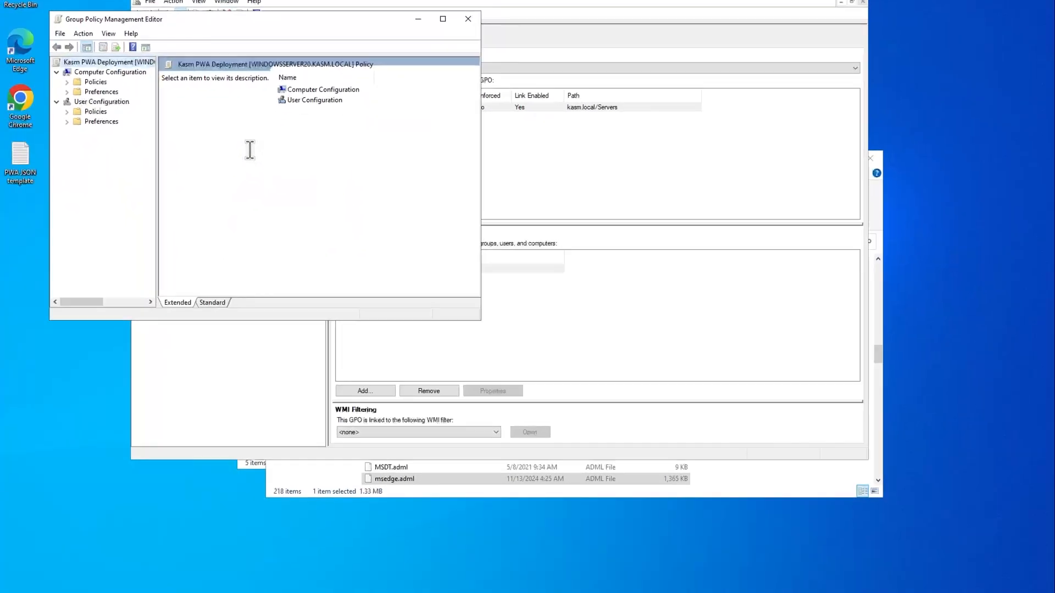
click(458, 49)
drag(107, 91, 170, 91)
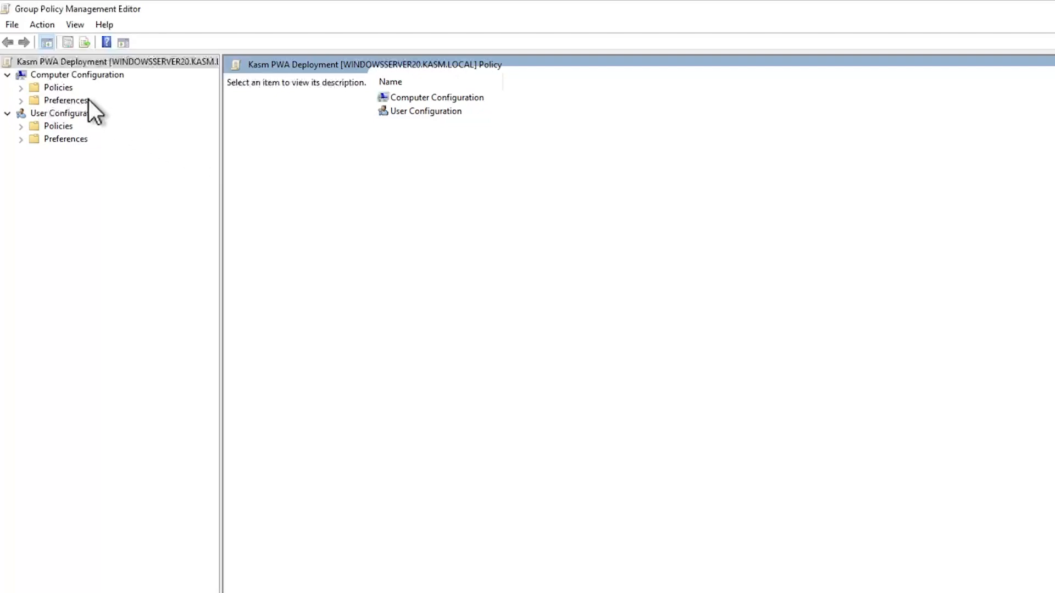
double_click(66, 88)
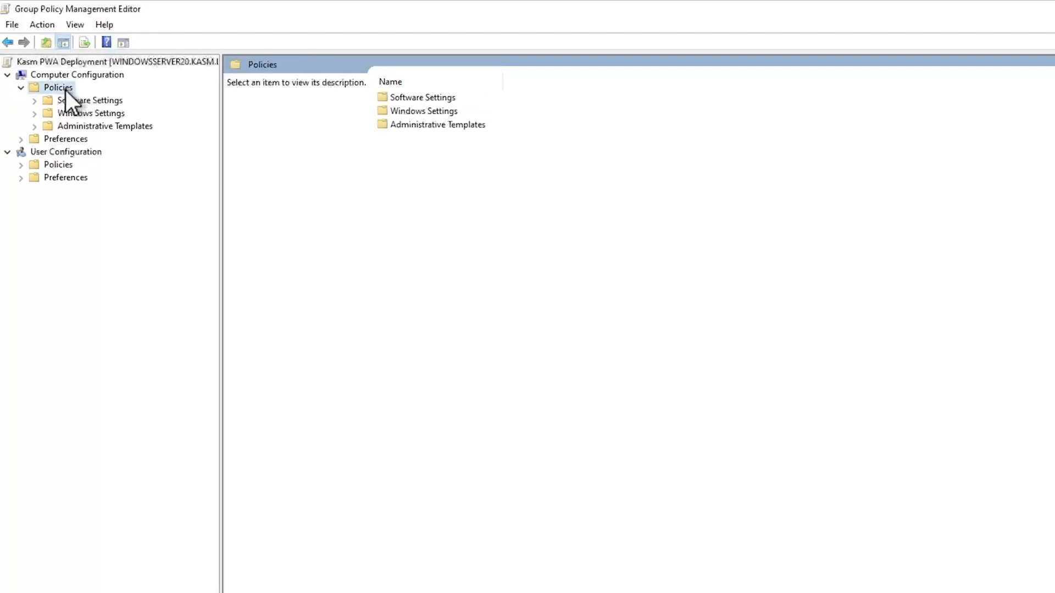
click(85, 125)
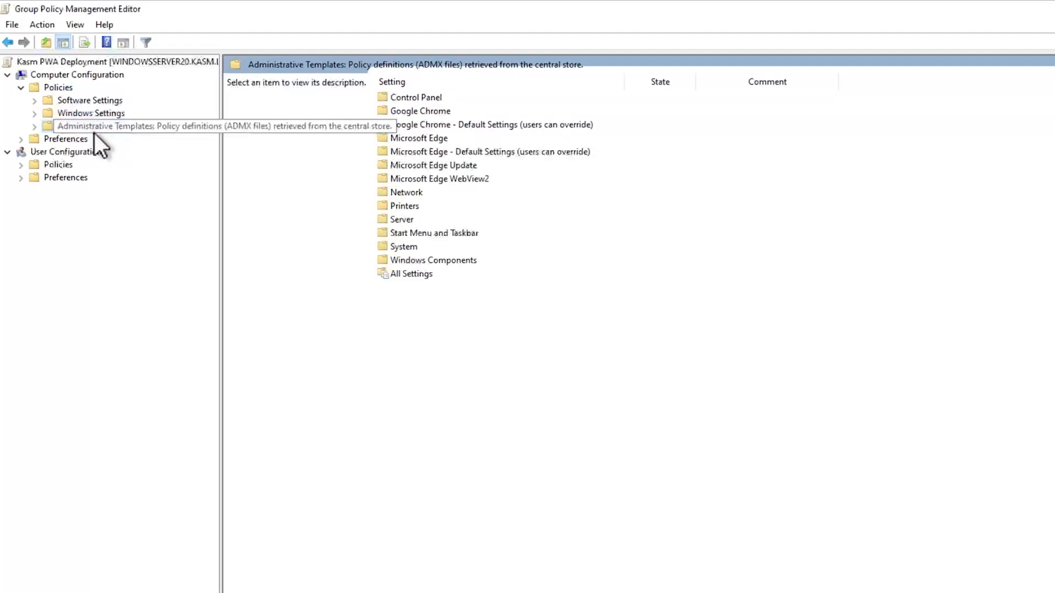
double_click(61, 127)
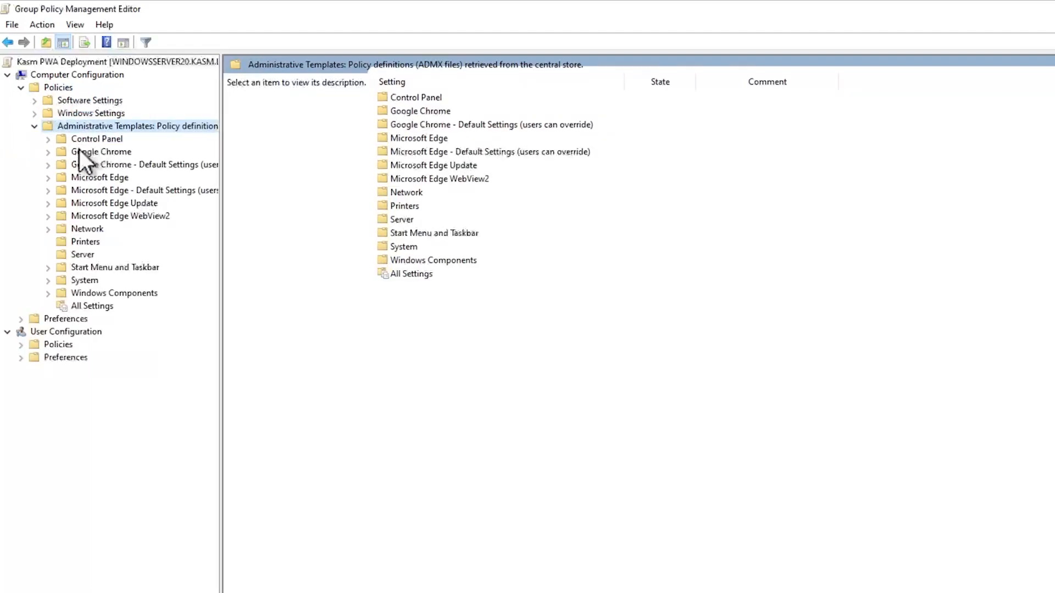
double_click(79, 150)
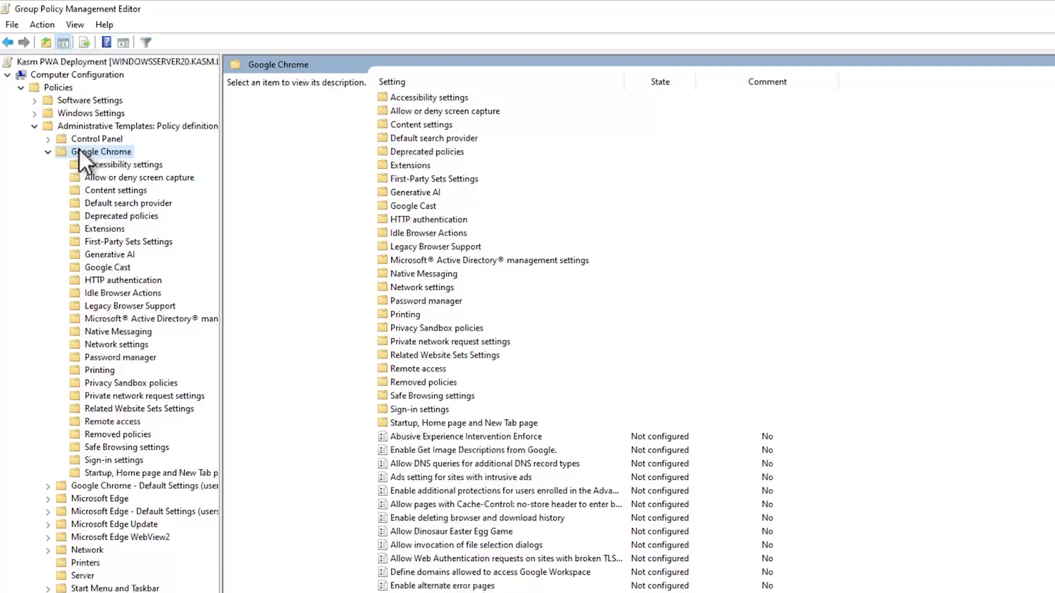
Open Google Chrome's "Configure list of force-installed Web Apps" setting and set it to Enabled
click(434, 78)
click(423, 110)
key(c)
key(c)
key(c)
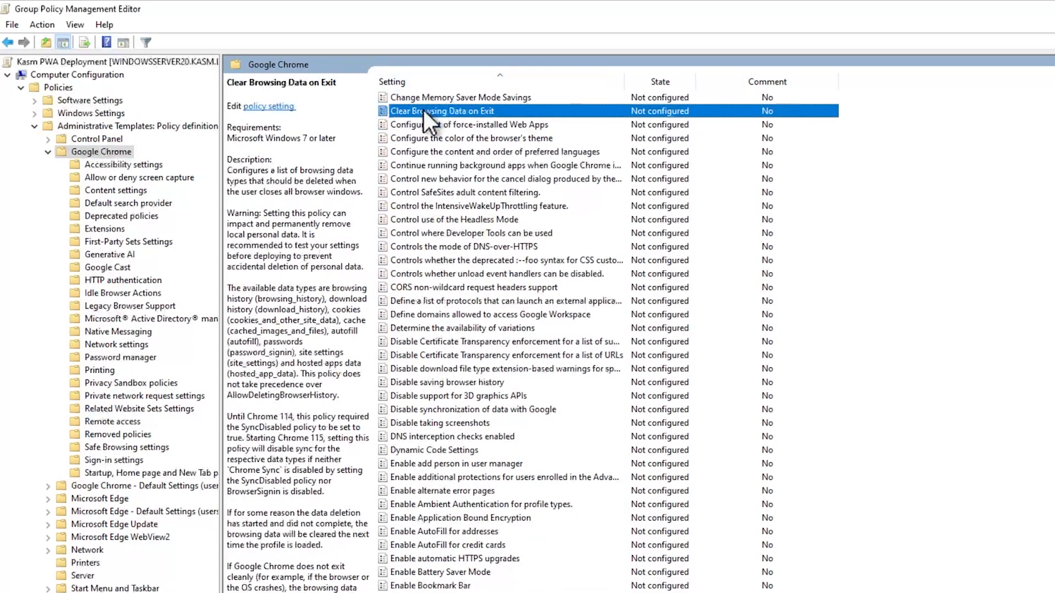
double_click(446, 125)
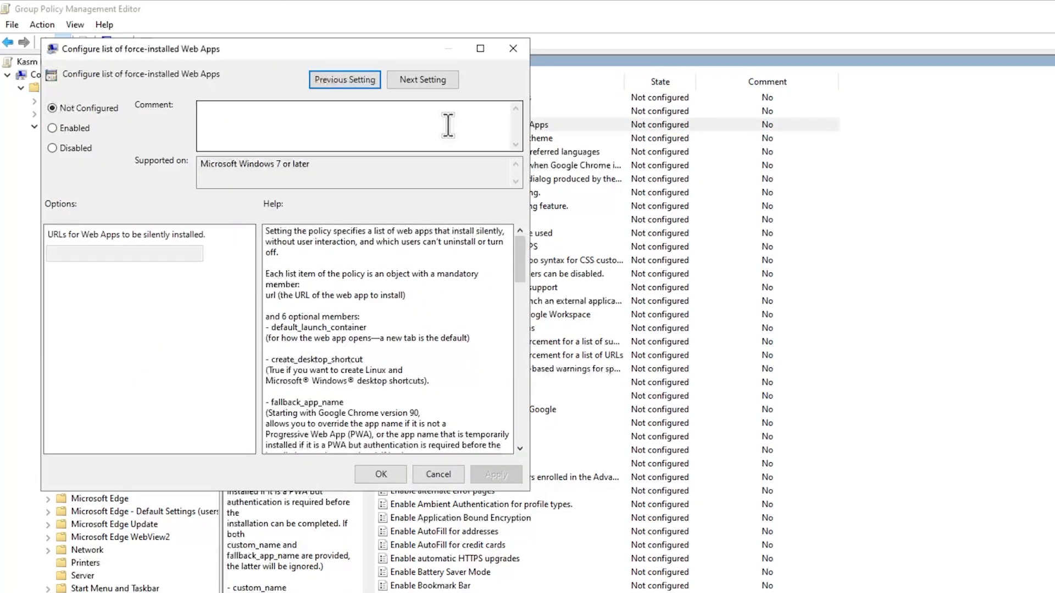
click(73, 126)
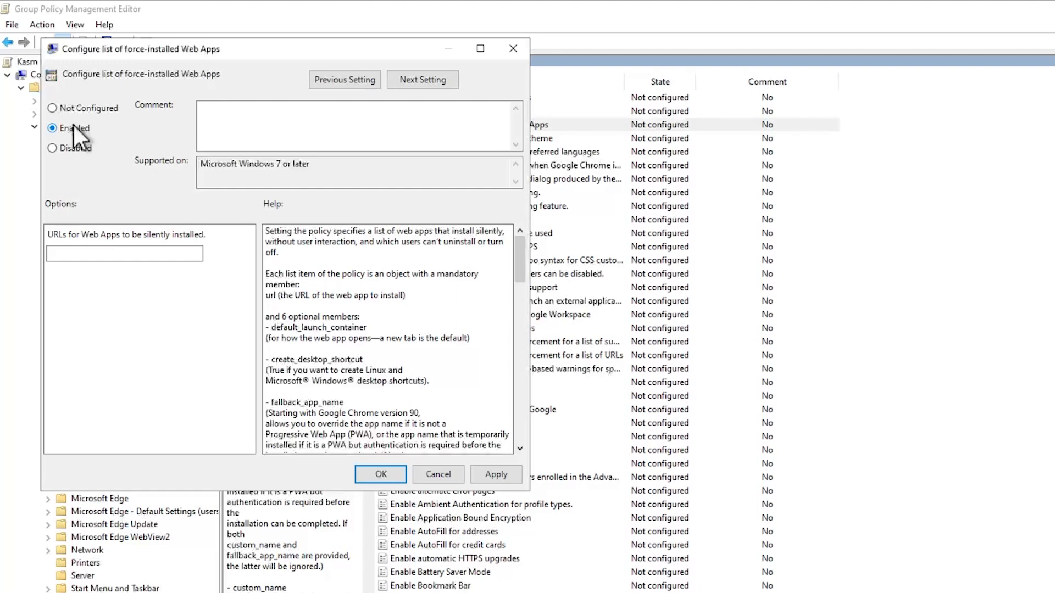
Copy the first single-PWA JSON entry from the PWA JSON template into Chrome's silently installed web app URLs and save the setting
click(252, 592)
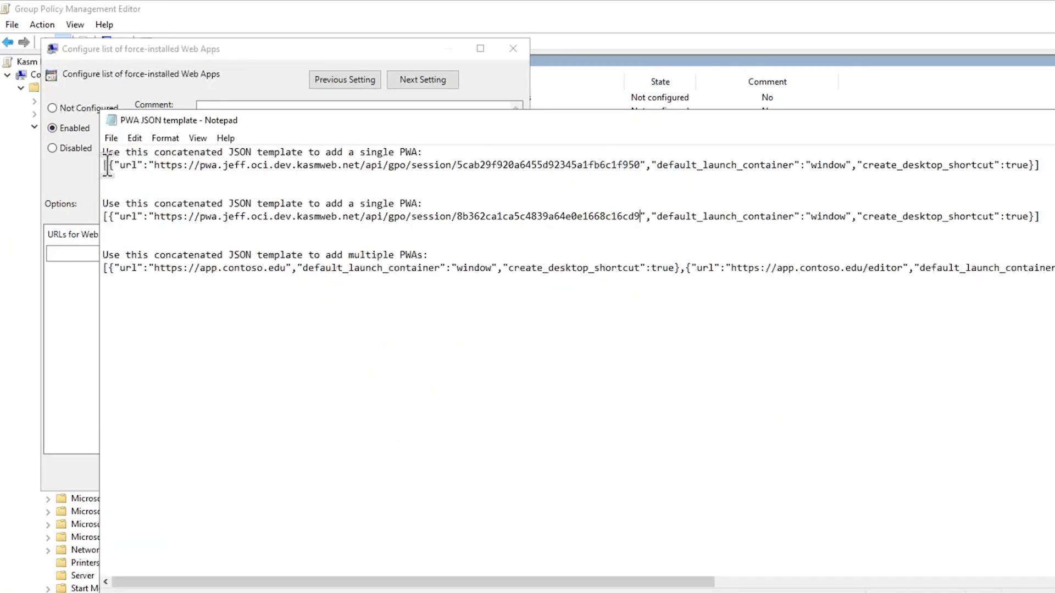
drag(103, 165, 1040, 164)
key(ctrl+c)
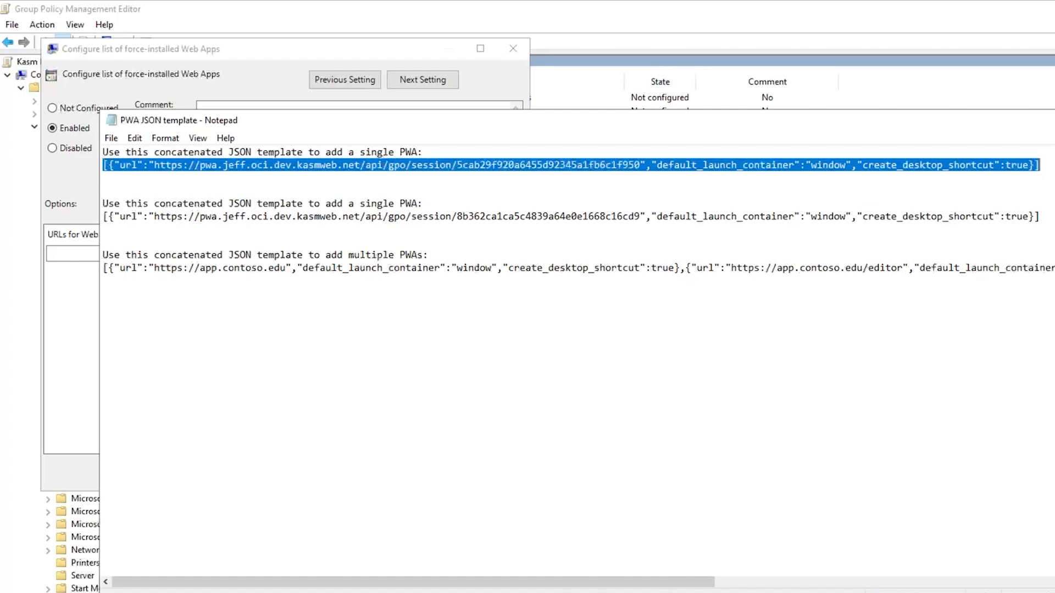
click(70, 253)
key(ctrl+v)
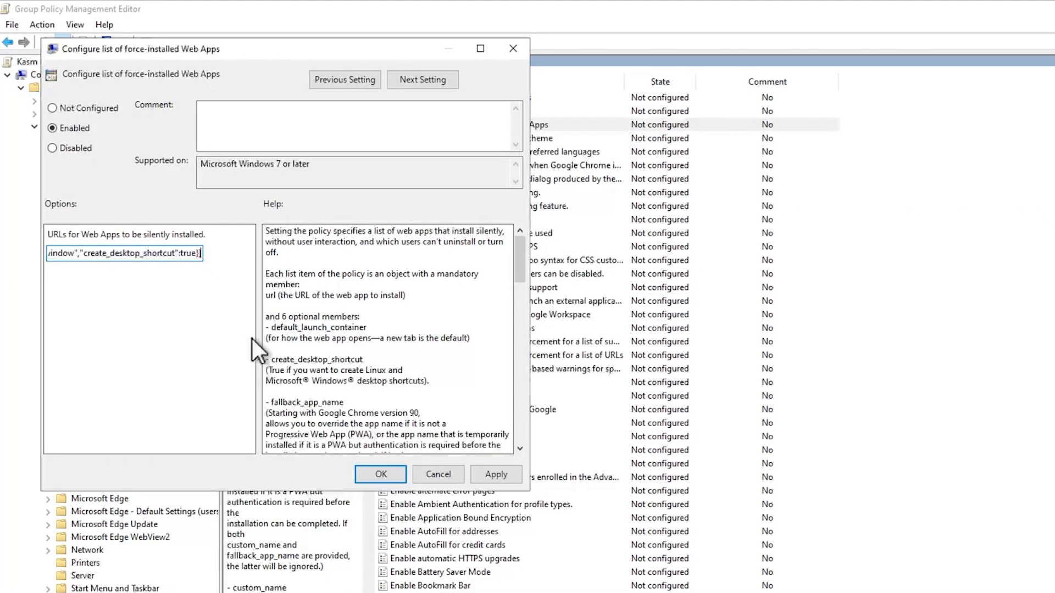
click(368, 470)
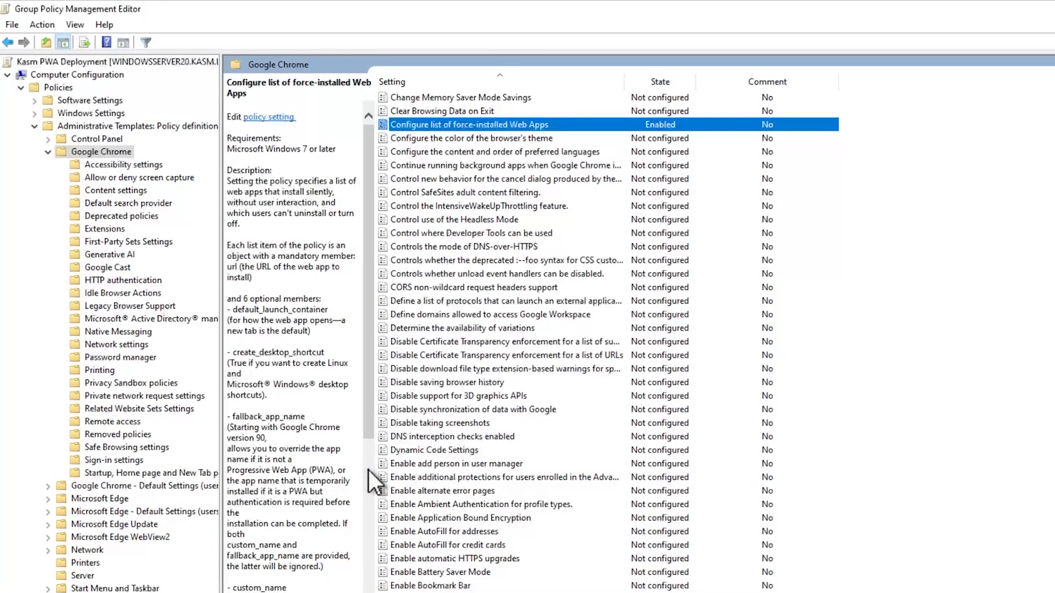
Open "Configure list of force-installed Web Apps" in the Microsoft Edge computer policies and set it to Enabled
double_click(83, 498)
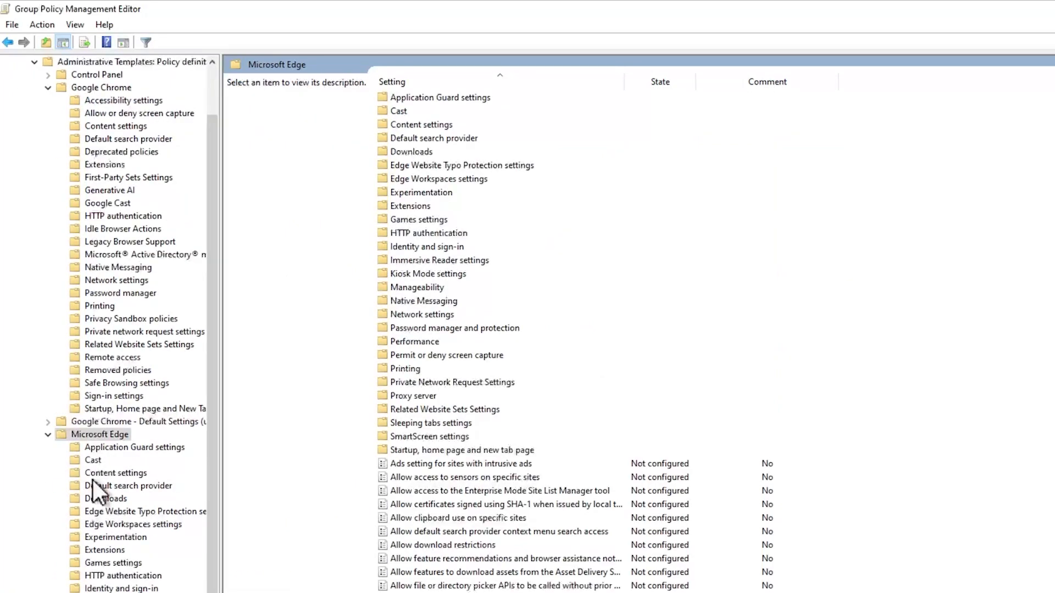
click(441, 328)
key(c)
key(c)
key(c)
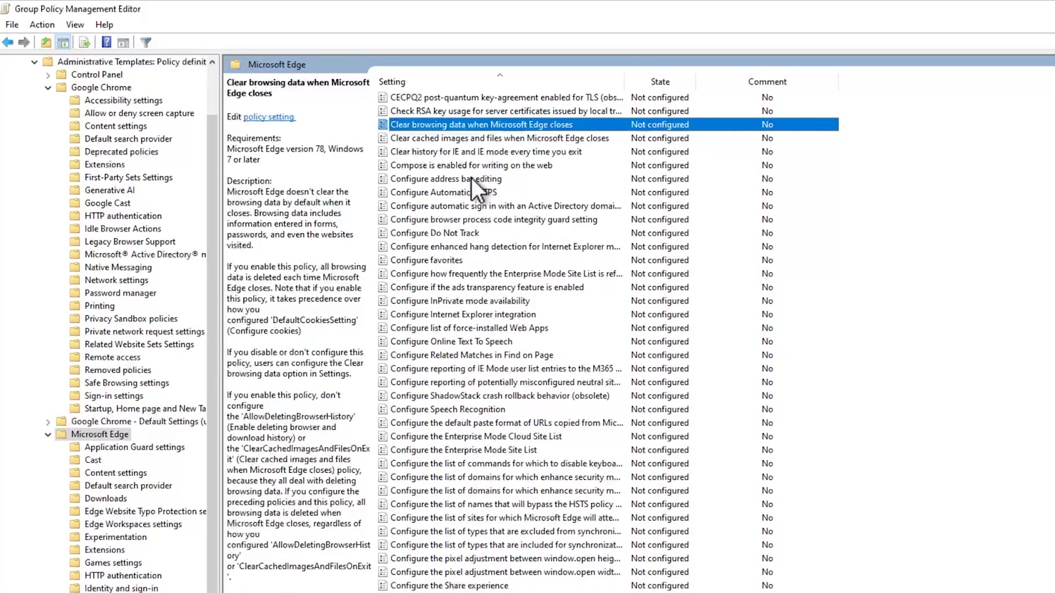
double_click(456, 328)
click(72, 147)
Copy the second single-PWA JSON entry from the PWA JSON template into Edge's force-installed web apps option and save the setting
key(alt+Tab)
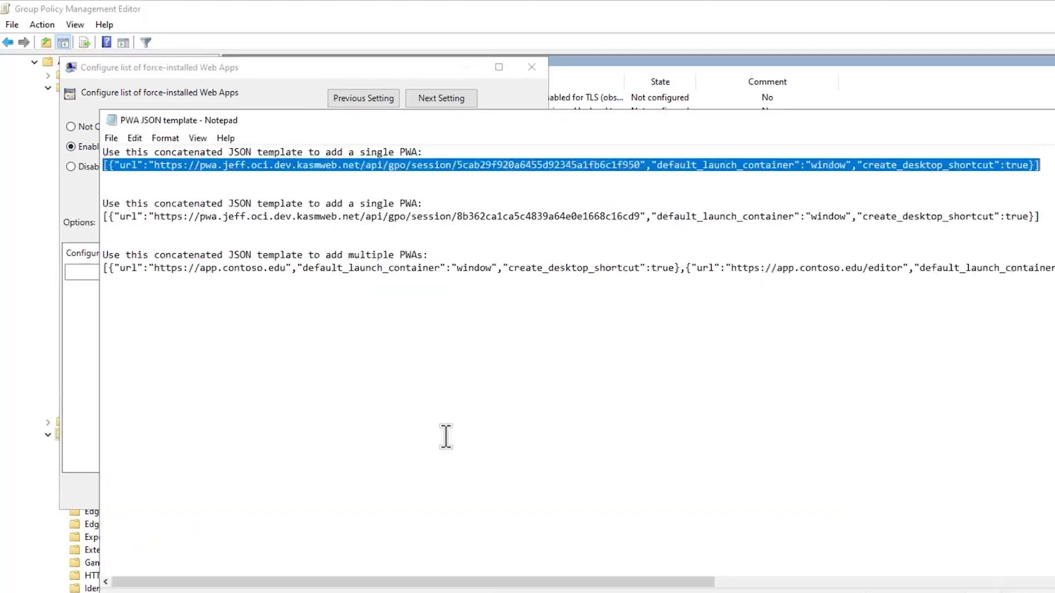
triple_click(297, 218)
key(ctrl+c)
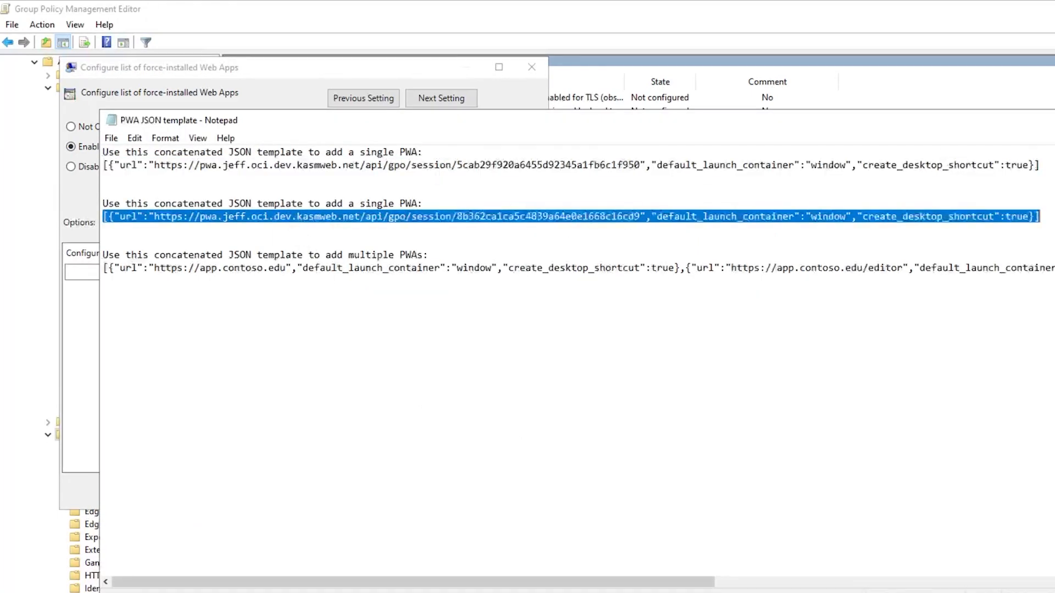
key(alt+Tab)
click(110, 273)
key(ctrl+v)
click(398, 493)
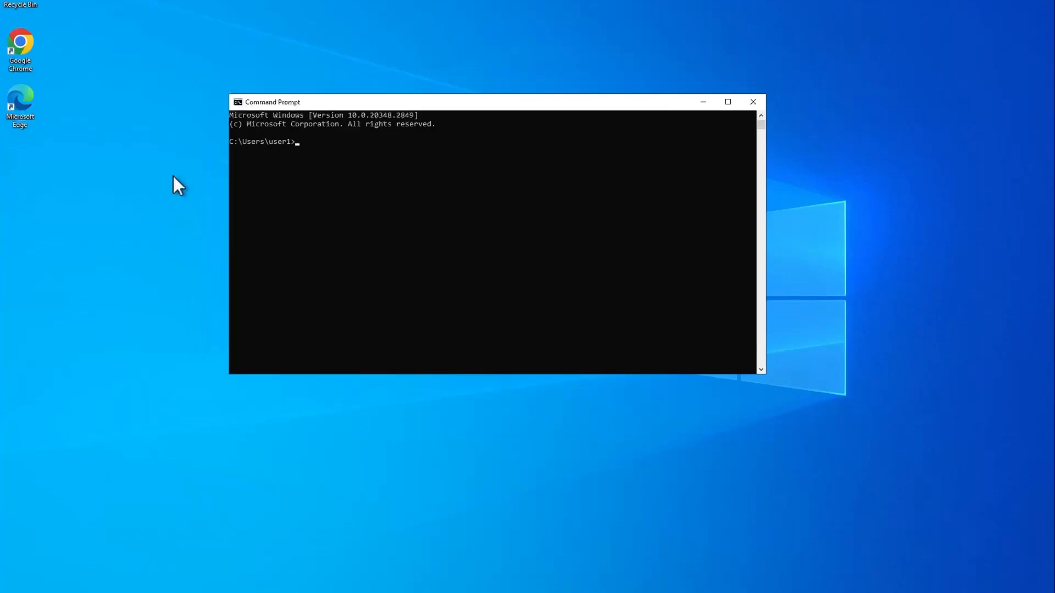
Force a Group Policy refresh in the client's Command Prompt with gpupdate /force
click(383, 189)
text(gpupdate /force)
key(Return)
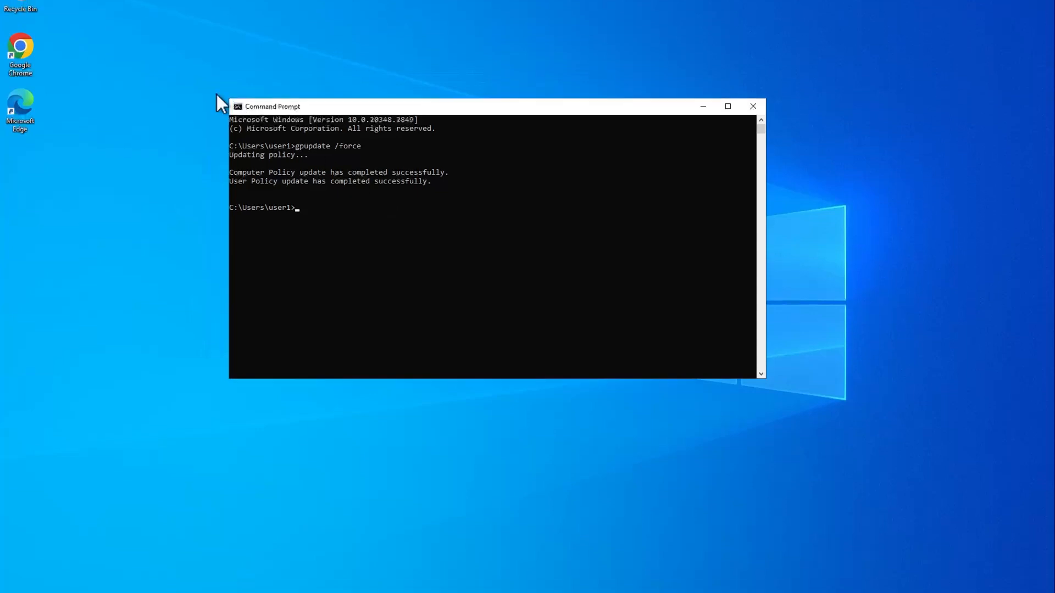
Launch Google Chrome and Microsoft Edge on the client desktop to check their apps pages for the deployed PWAs
double_click(20, 42)
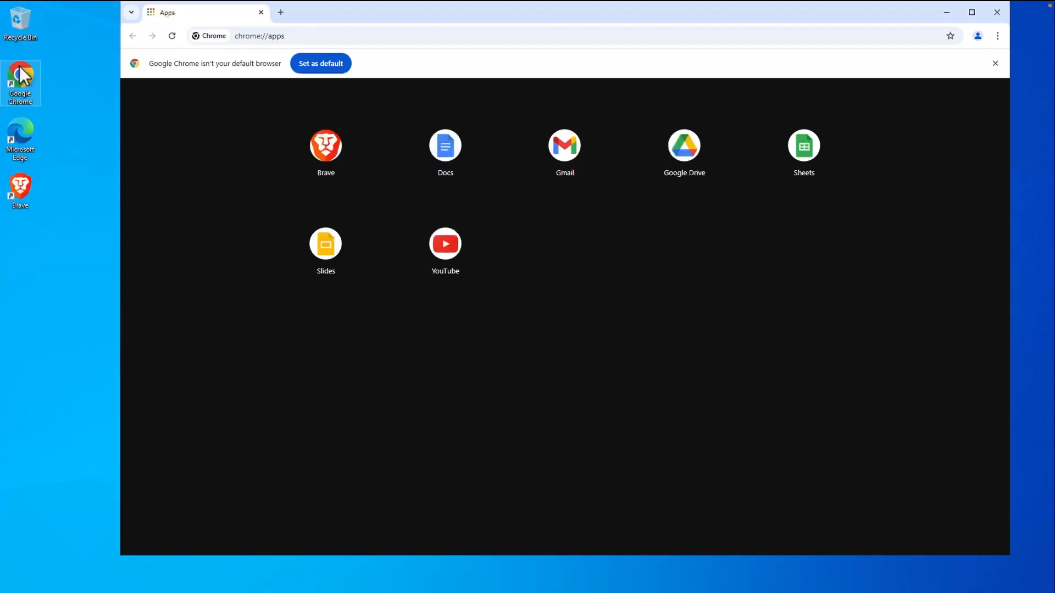
double_click(21, 127)
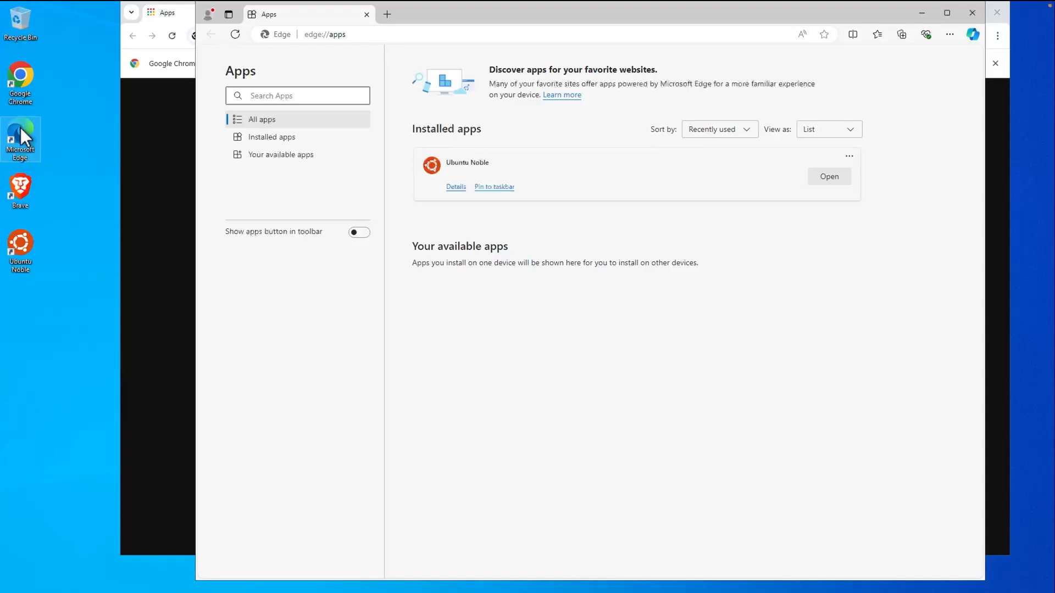
Launch the Brave PWA from the client desktop, sign in with the user's email and password, and move its window clear of the desktop shortcuts
double_click(19, 184)
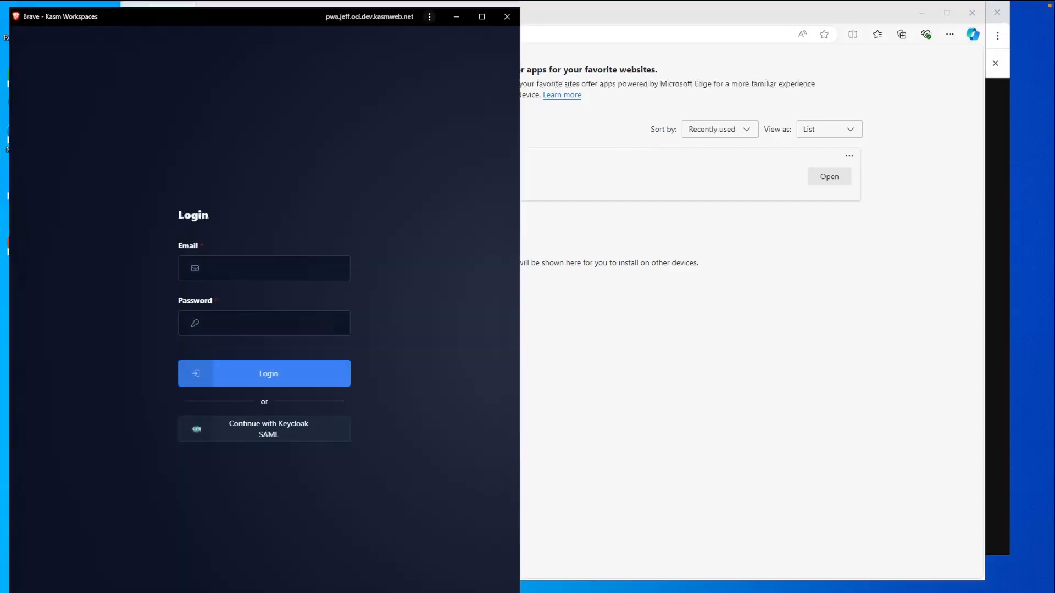
click(271, 377)
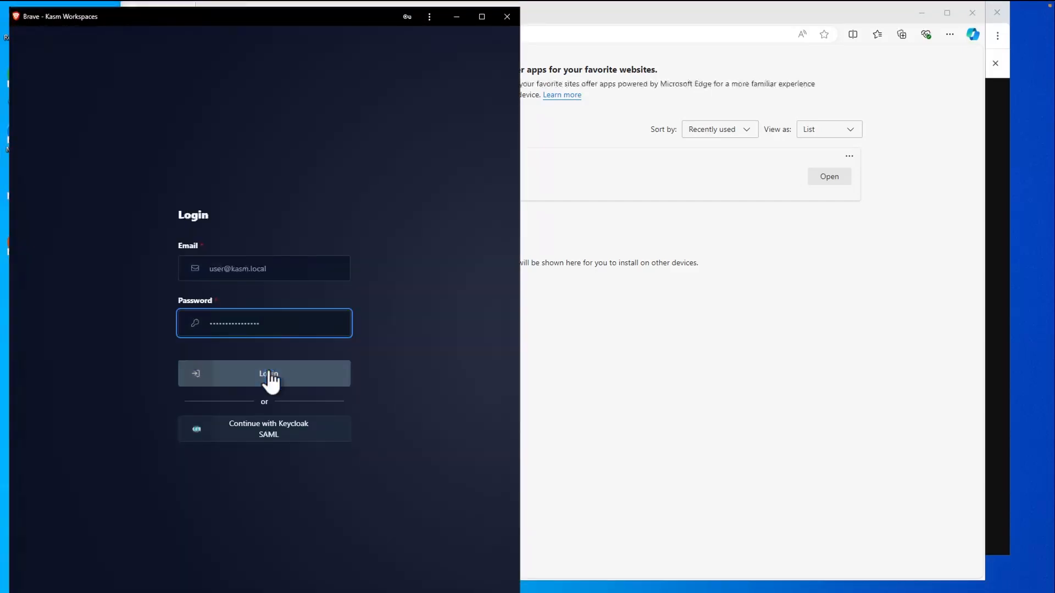
click(393, 181)
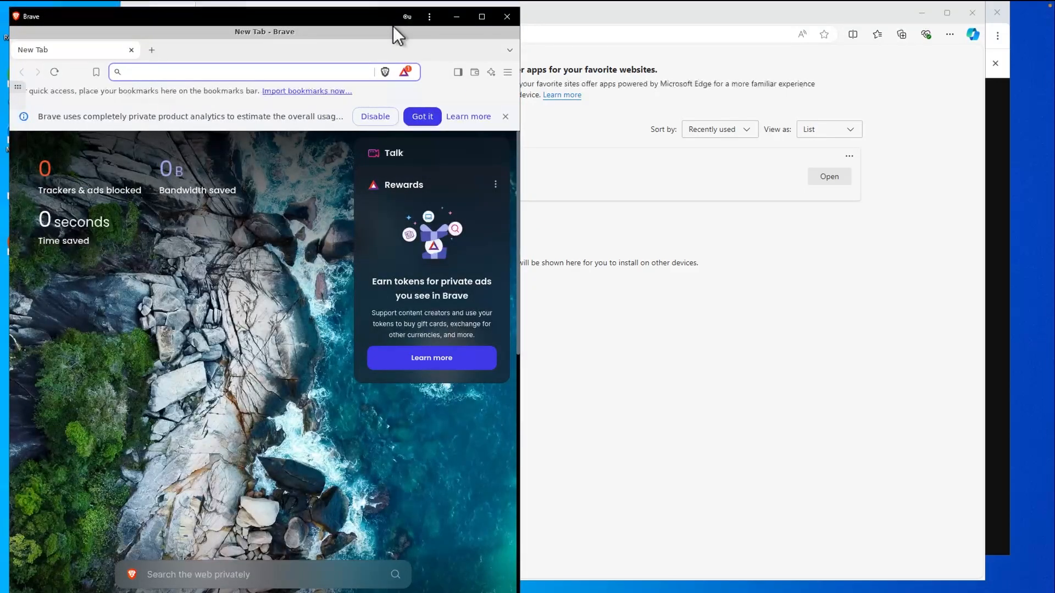
drag(355, 17, 742, 11)
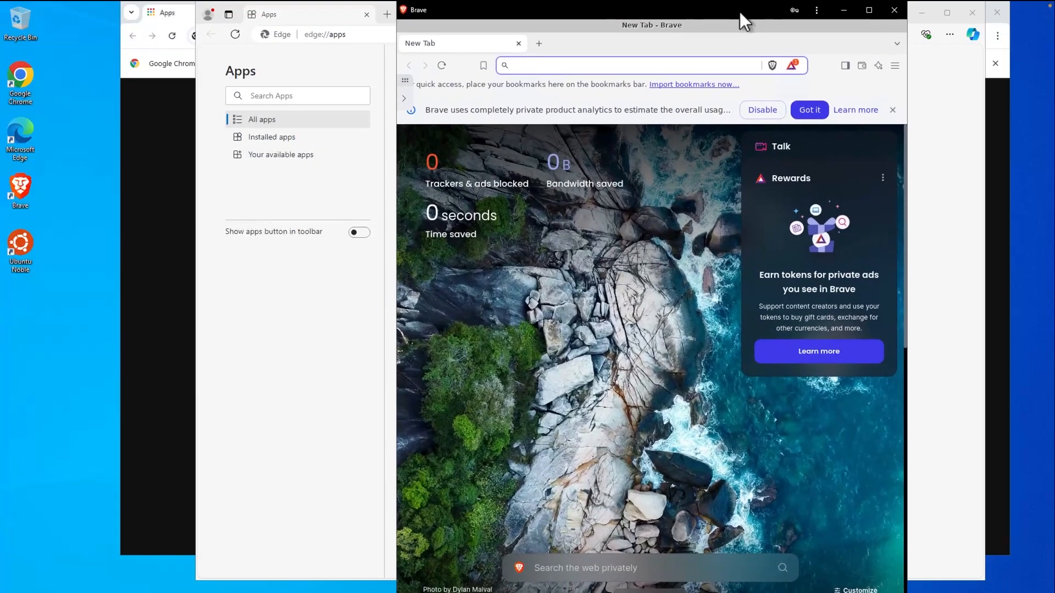
Launch the Ubuntu Noble PWA from the client desktop, sign in with the user's email and password, and accept saving the password
double_click(26, 241)
click(261, 260)
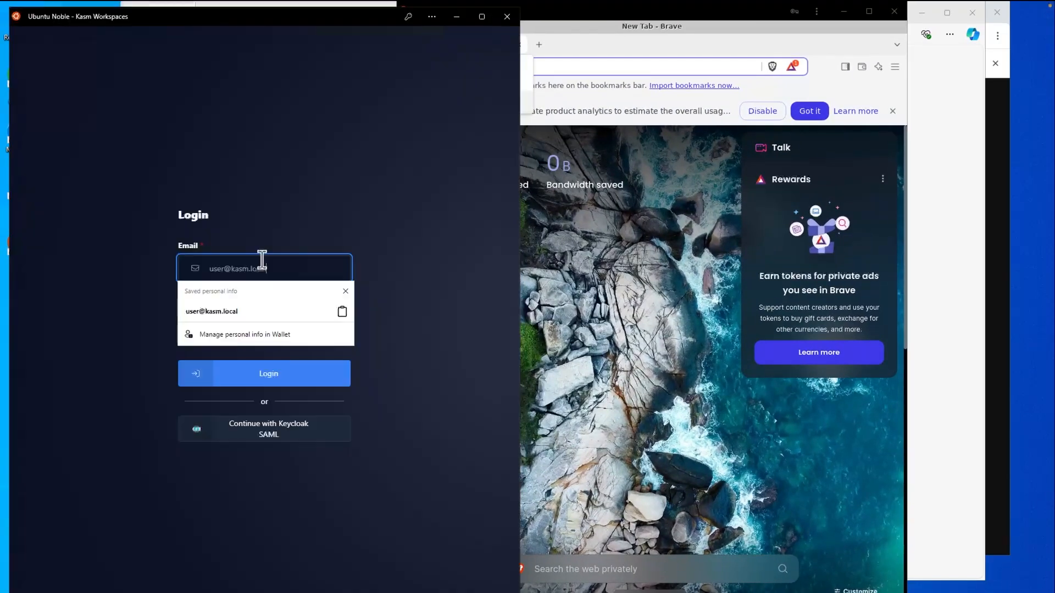
click(256, 308)
click(251, 368)
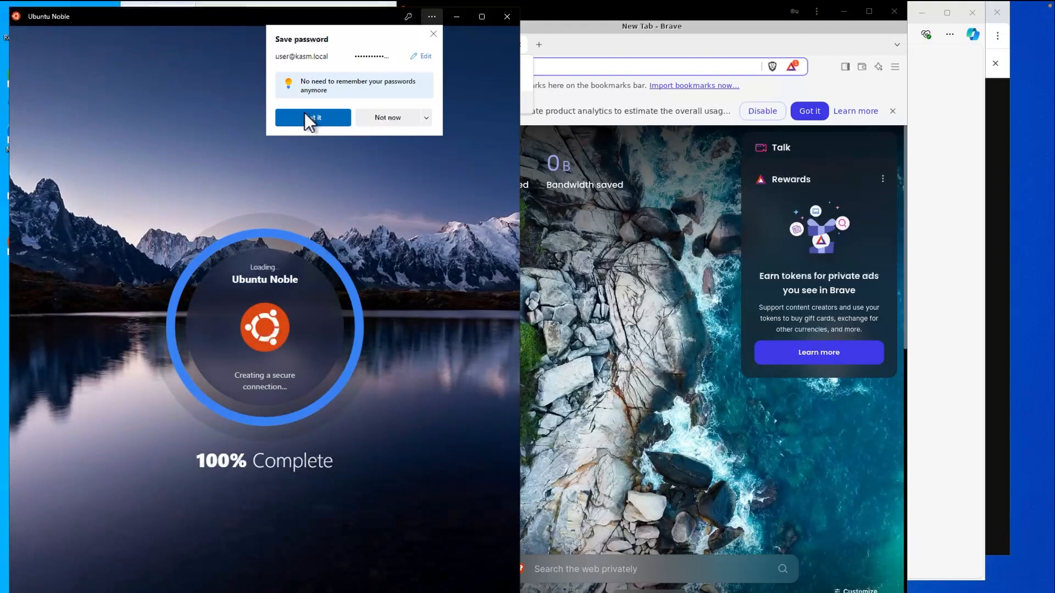
click(305, 112)
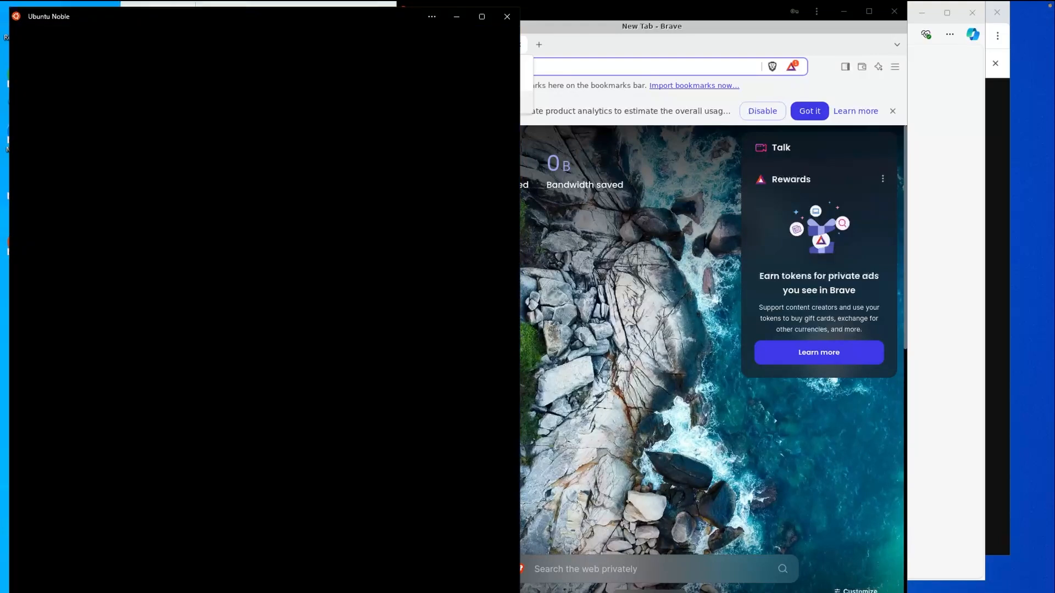